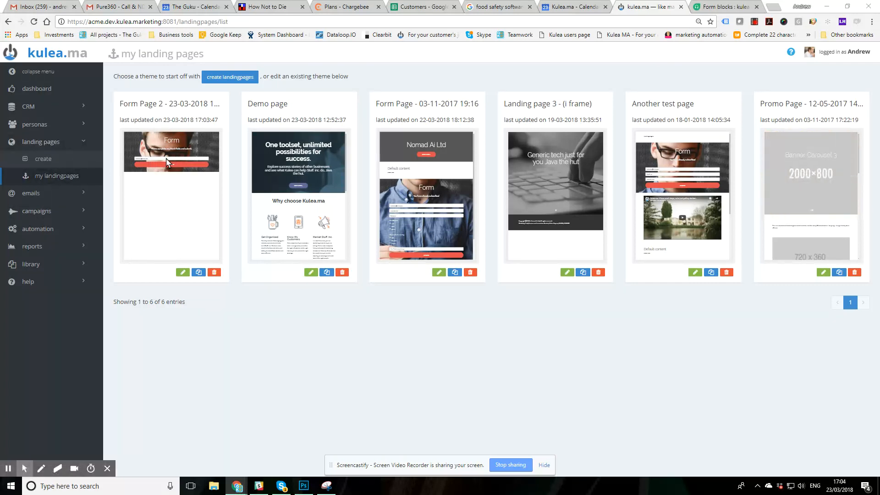
left_click(46, 159)
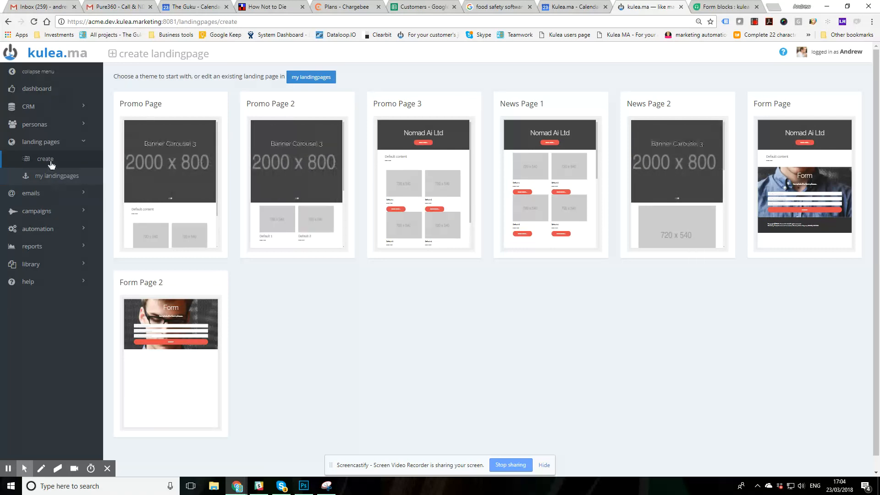
left_click(51, 183)
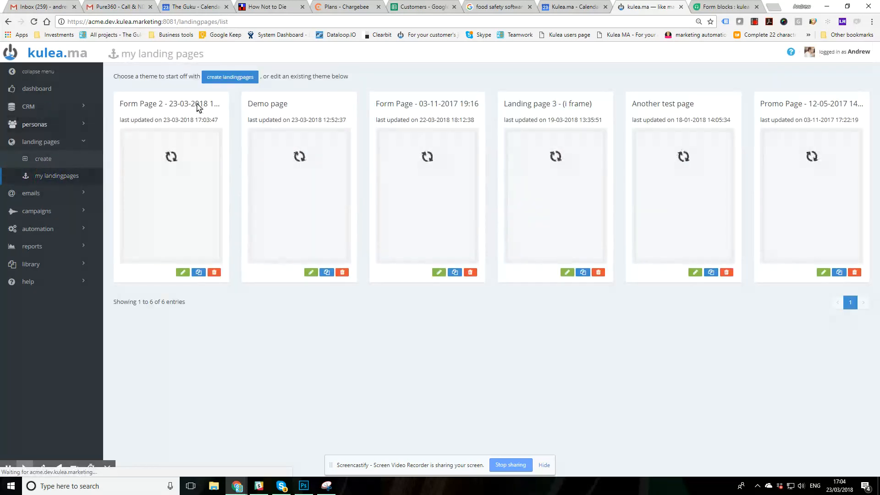
left_click(182, 273)
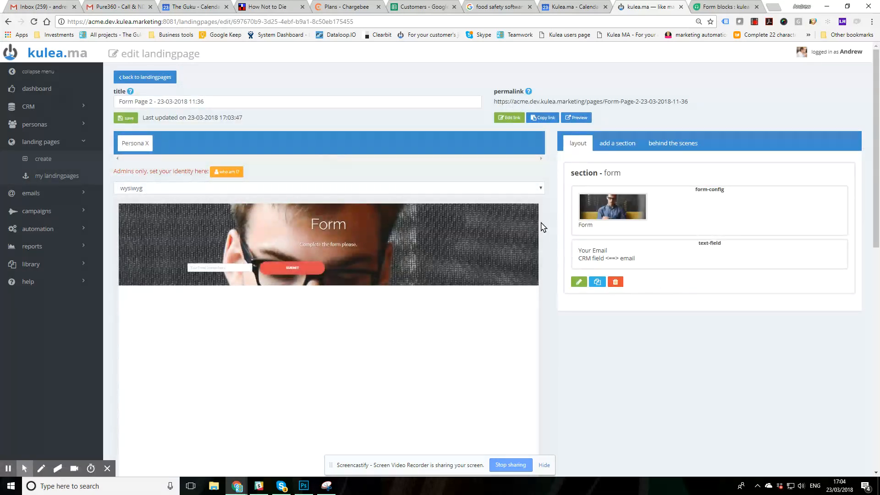
scroll(543, 225, "down", 1)
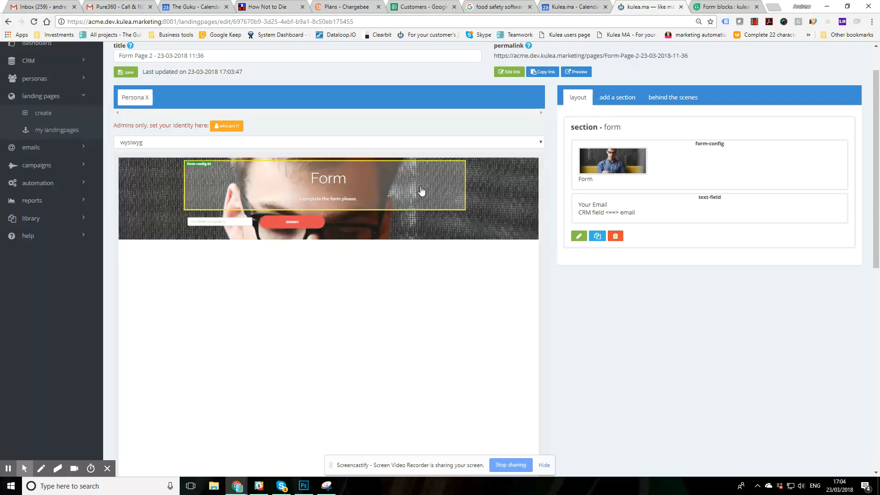
Step: Open the background settings of the form section's form-config block
left_click(694, 164)
scroll(665, 228, "down", 2)
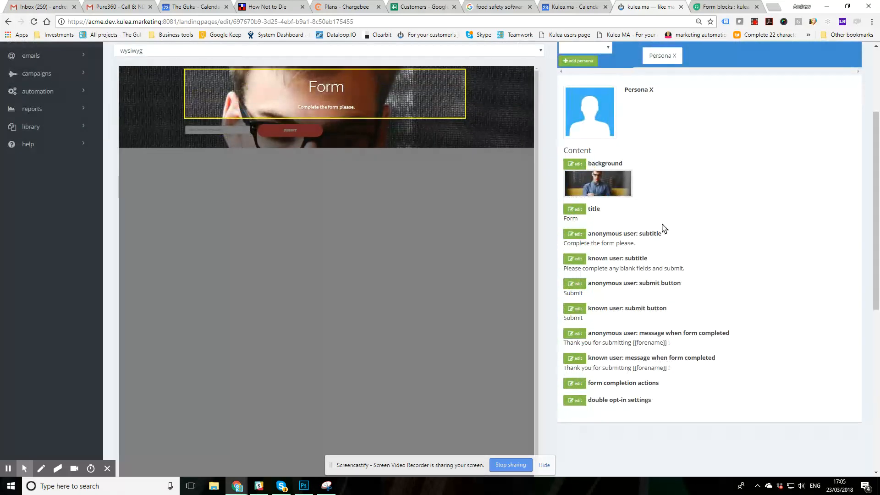
left_click(578, 165)
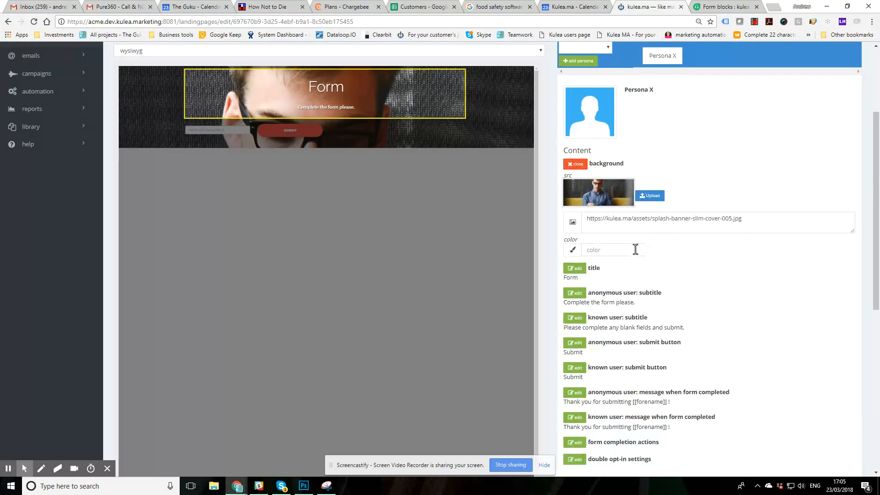
Step: Try blue and grey as the form's background color
left_click(606, 250)
type("blue")
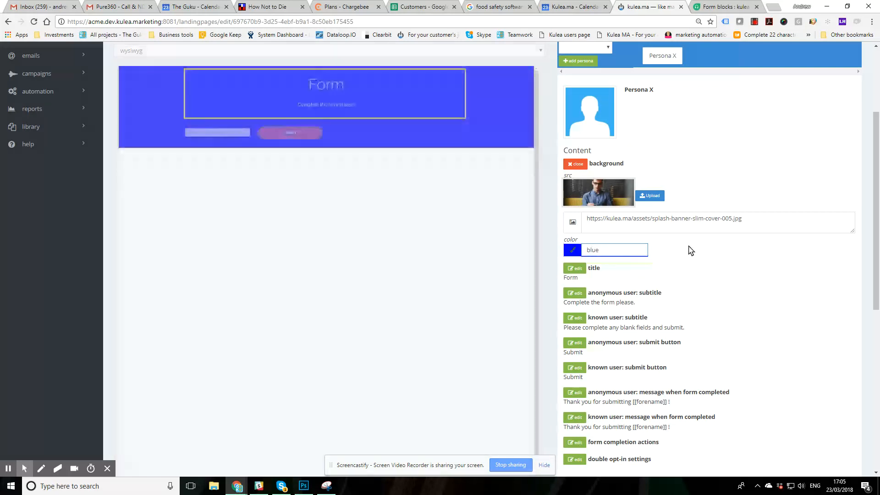
scroll(310, 145, "up", 3)
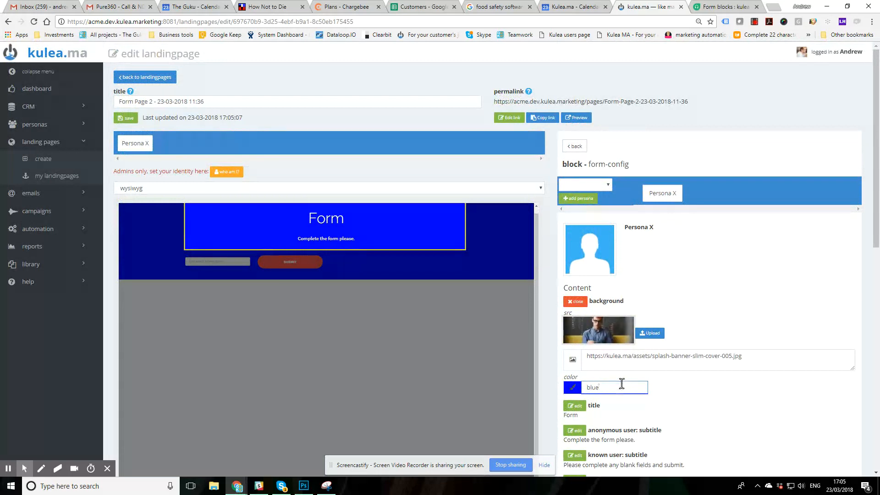
left_click_drag(613, 389, 572, 394)
type("grey")
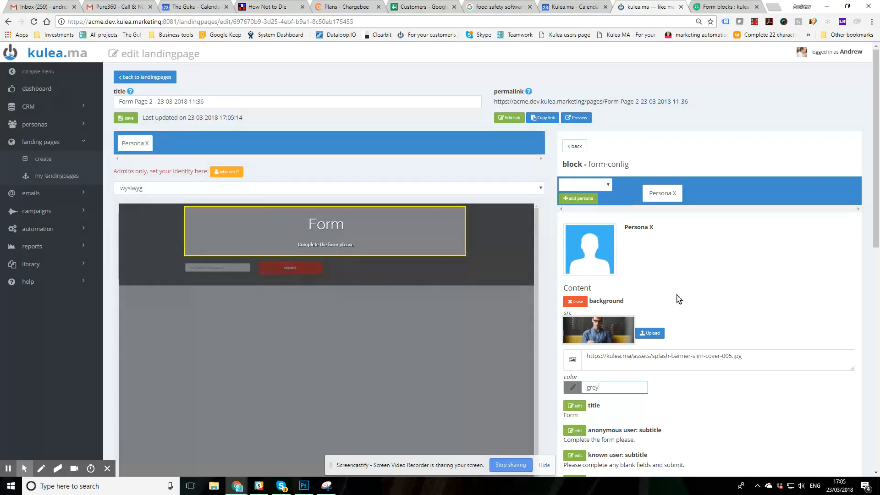
scroll(727, 255, "down", 2)
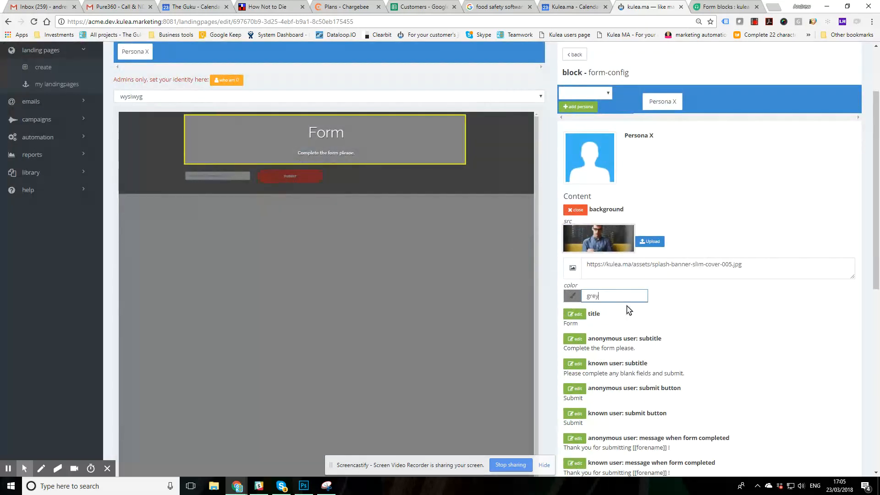
Step: Set the form's background color to #123 and return to the page layout
left_click_drag(602, 296, 581, 302)
type("#12346")
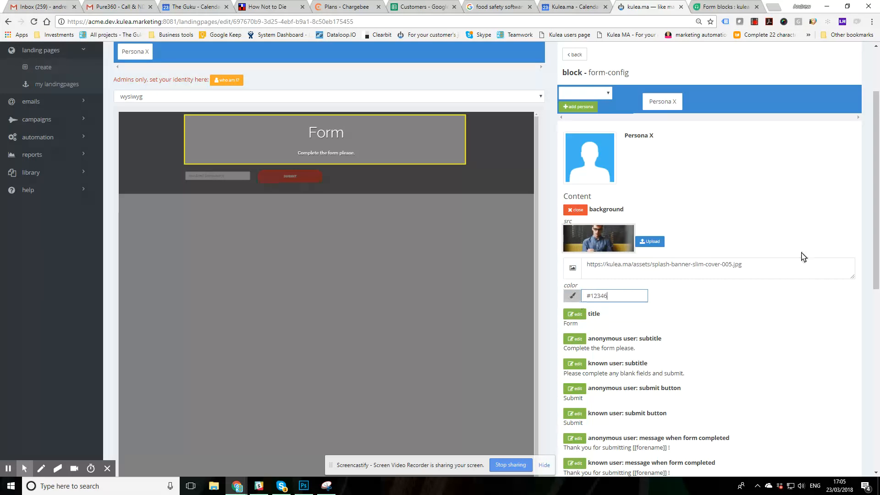
left_click(743, 308)
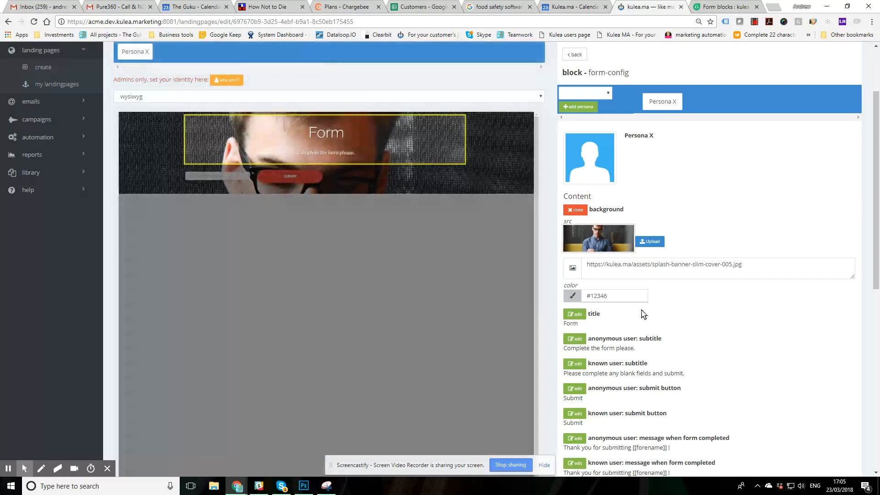
left_click(615, 298)
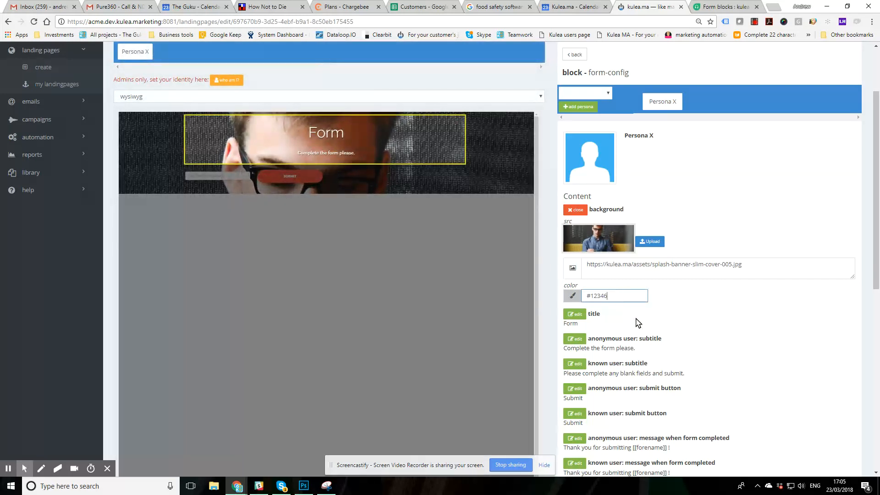
key("BackSpace")
left_click(698, 301)
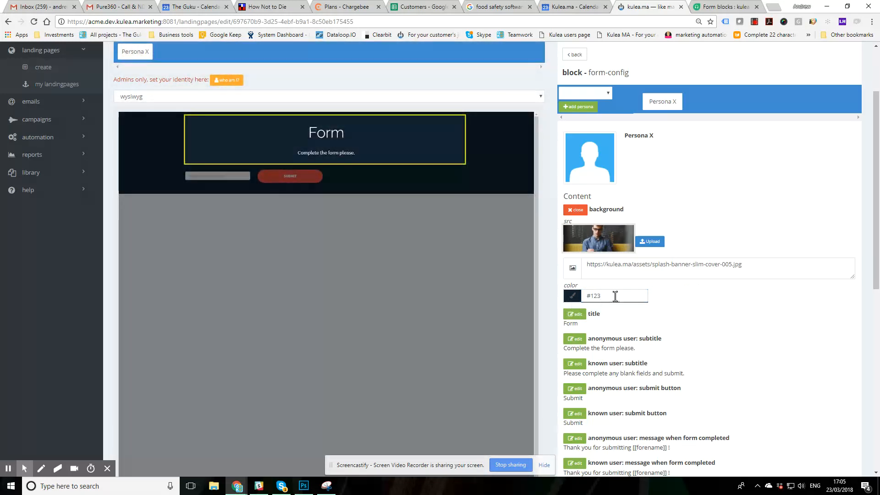
scroll(720, 339, "up", 1)
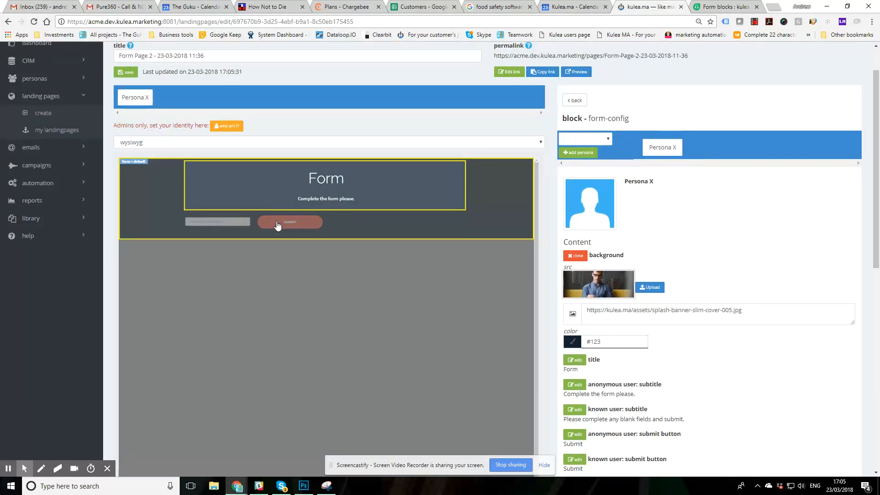
left_click(576, 100)
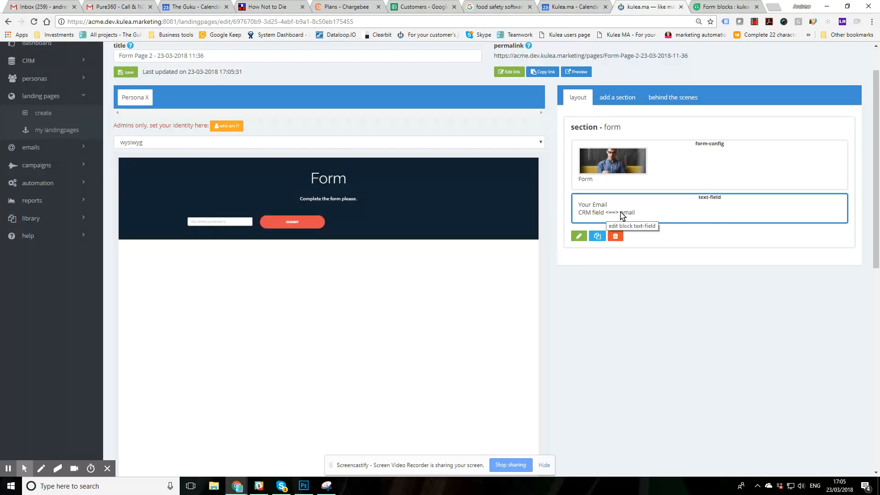
Step: Change the title text in the form-config block to "Please submit"
left_click(699, 165)
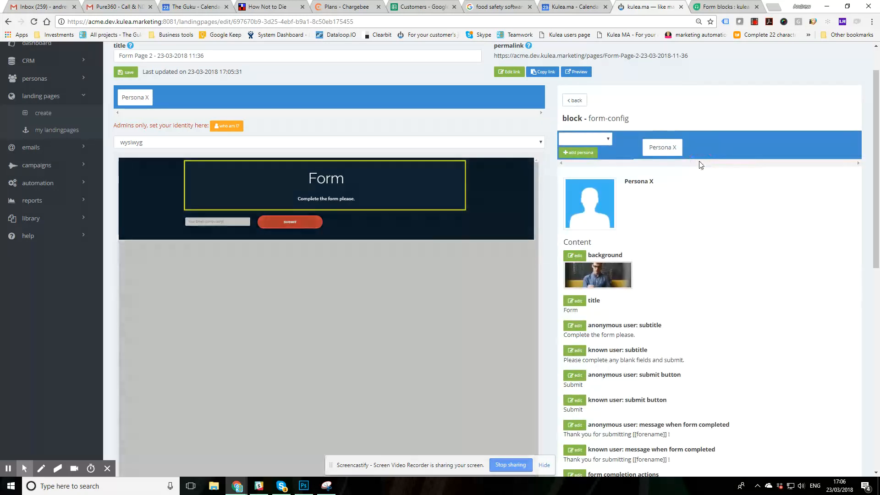
scroll(705, 180, "down", 3)
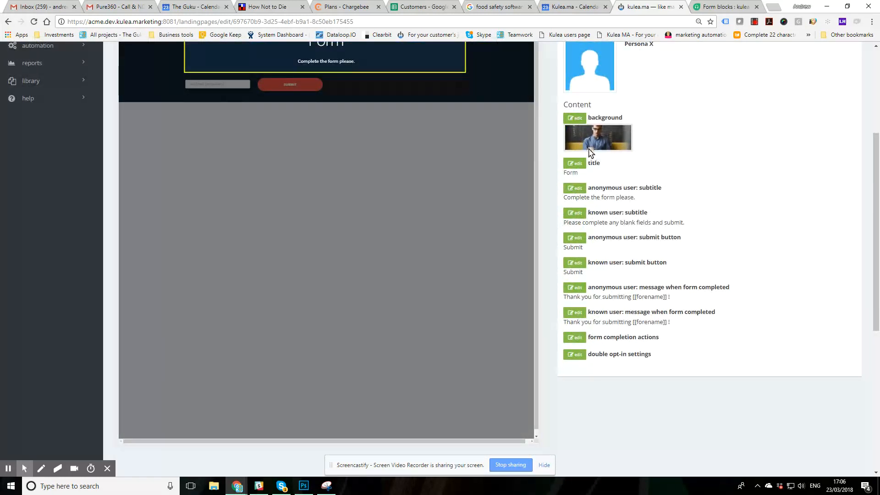
left_click(576, 164)
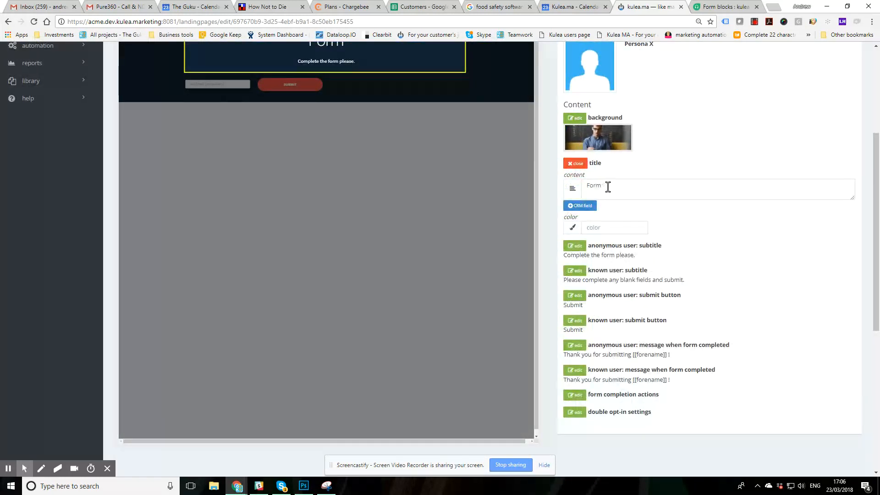
left_click(608, 187)
left_click_drag(609, 186, 589, 186)
type("Pl")
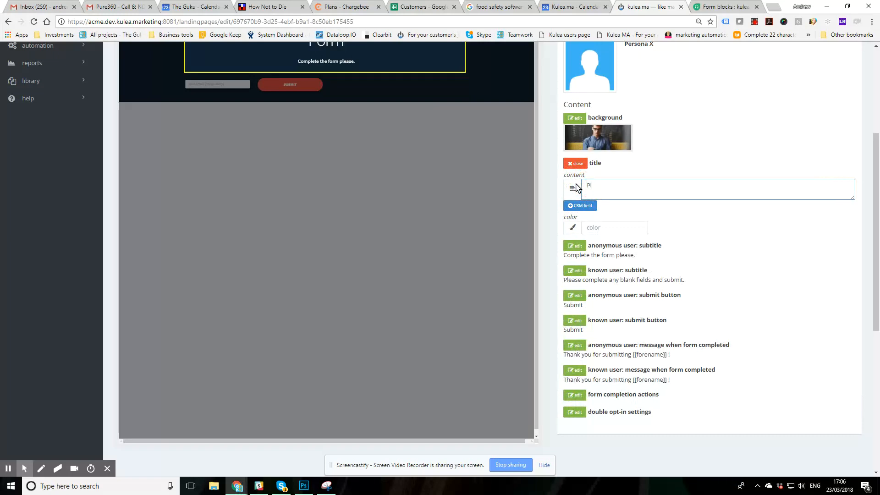
type("ease submi")
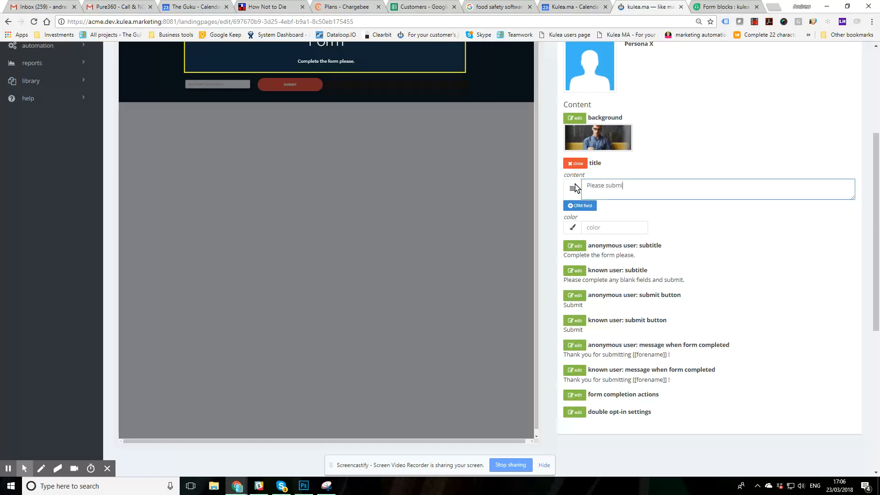
type("t")
scroll(668, 173, "up", 2)
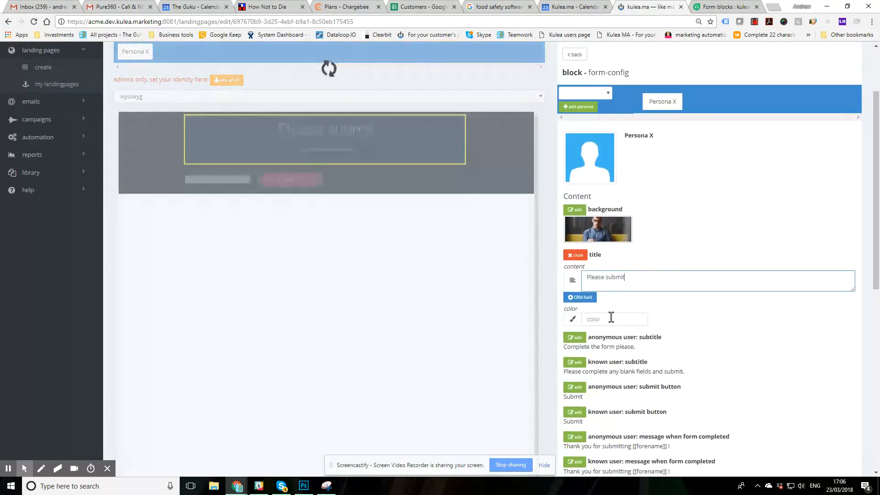
Step: Set the form title's color to red
left_click(612, 317)
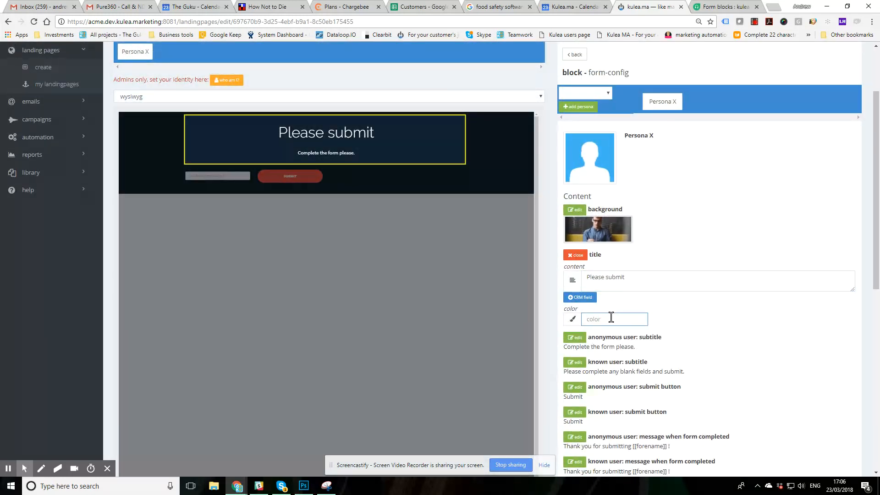
type("red")
left_click(690, 316)
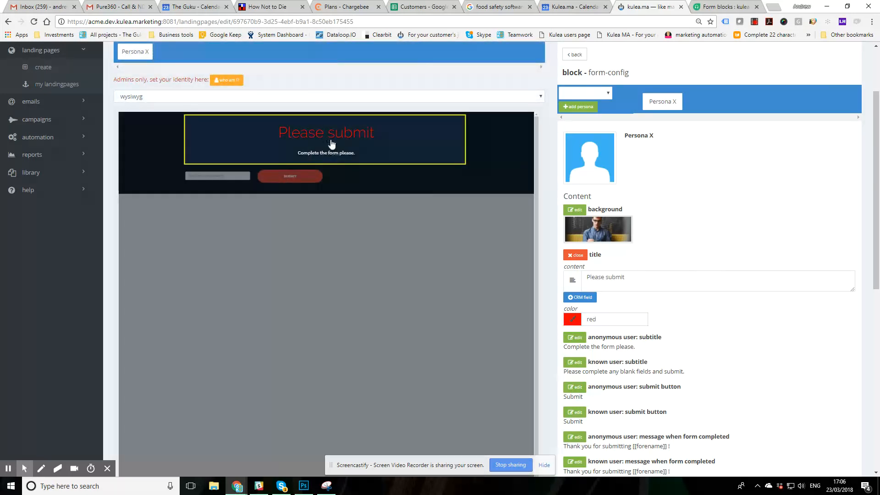
Step: Examine the text editor for the anonymous user subtitle, and close it without edits
left_click(568, 339)
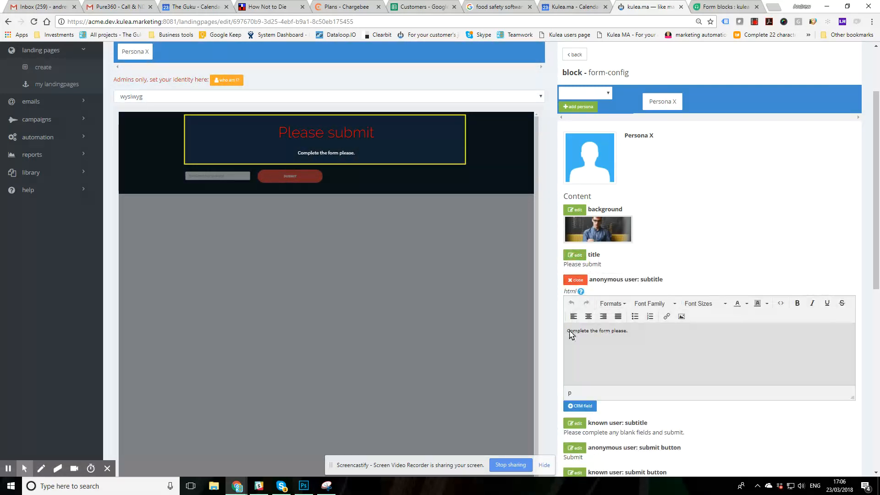
left_click(575, 279)
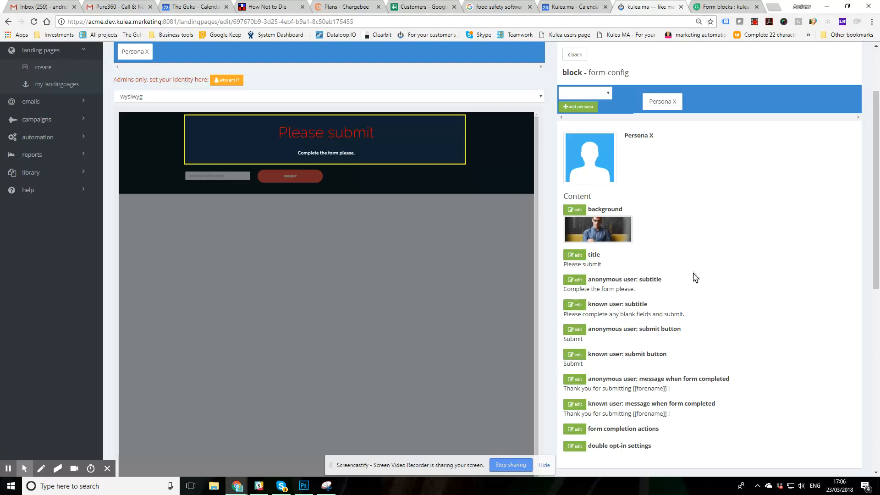
scroll(717, 263, "down", 2)
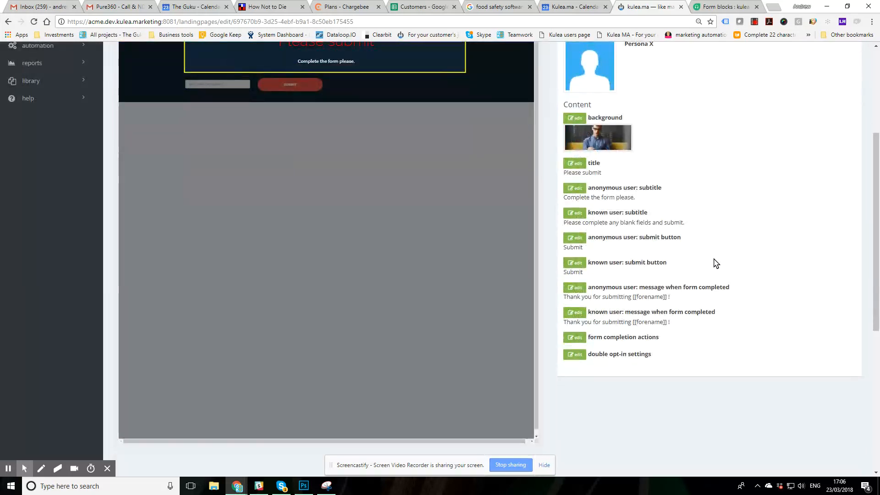
Step: Add [[forename]] to the anonymous user's submit button text, copy the placeholder and remove it again
left_click(578, 239)
left_click(616, 259)
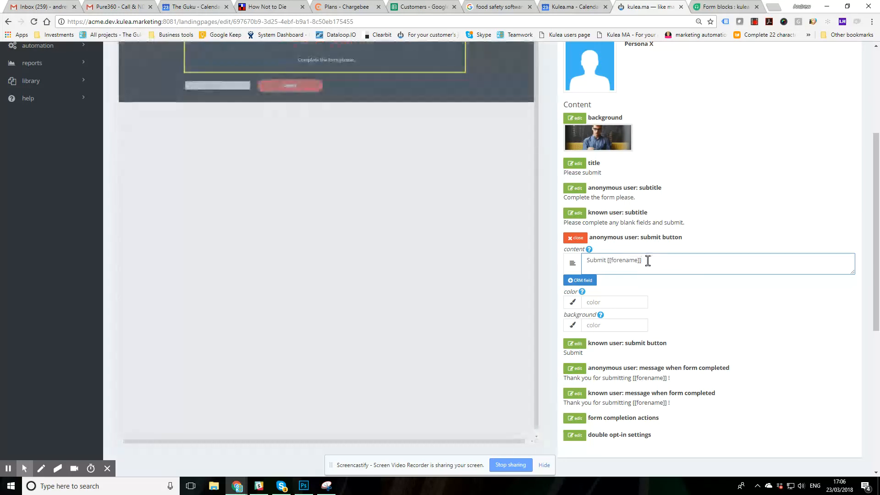
left_click_drag(645, 260, 607, 263)
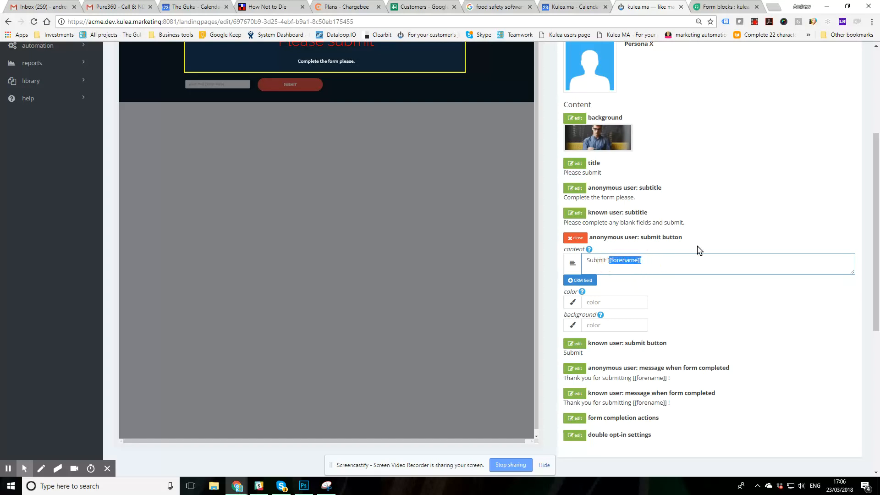
left_click(674, 263)
left_click_drag(654, 260, 608, 260)
key("ctrl+c")
key("BackSpace")
Step: Paste the [[forename]] placeholder after "Submit" in the known user's submit button text
left_click(575, 343)
left_click(634, 287)
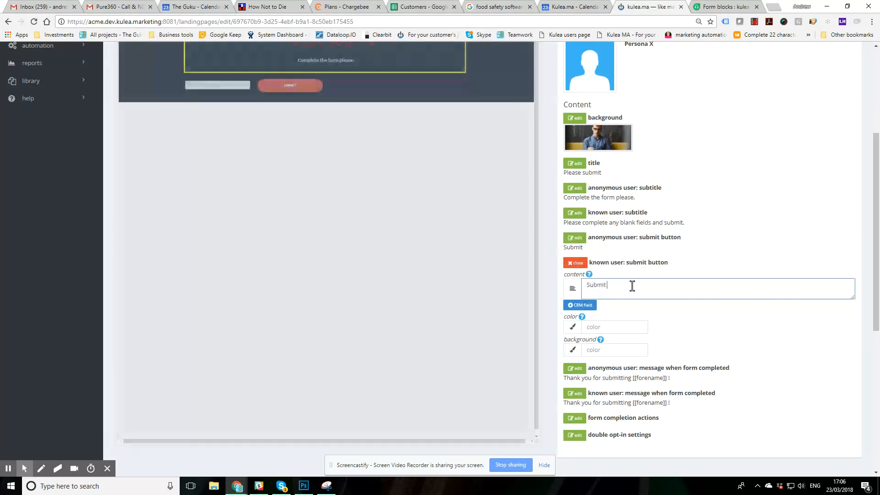
key("ctrl+v")
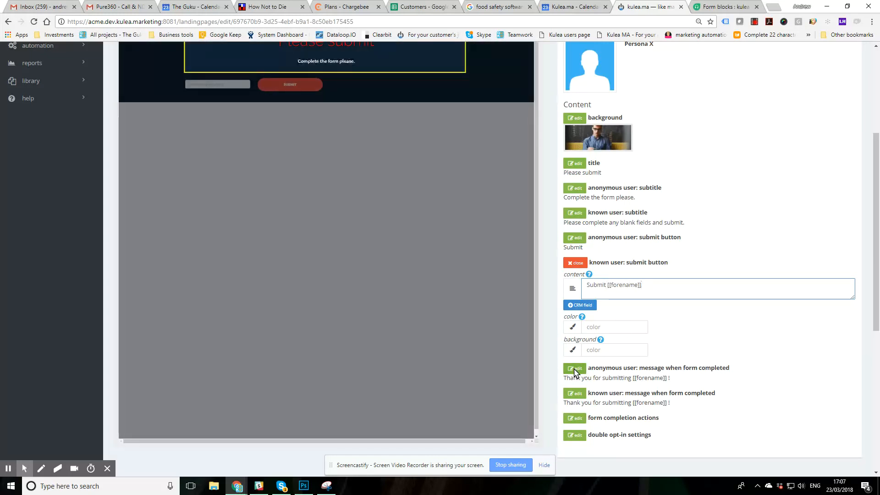
Step: Choose the account owner's email address as the notify email in the form completion actions
scroll(776, 285, "down", 2)
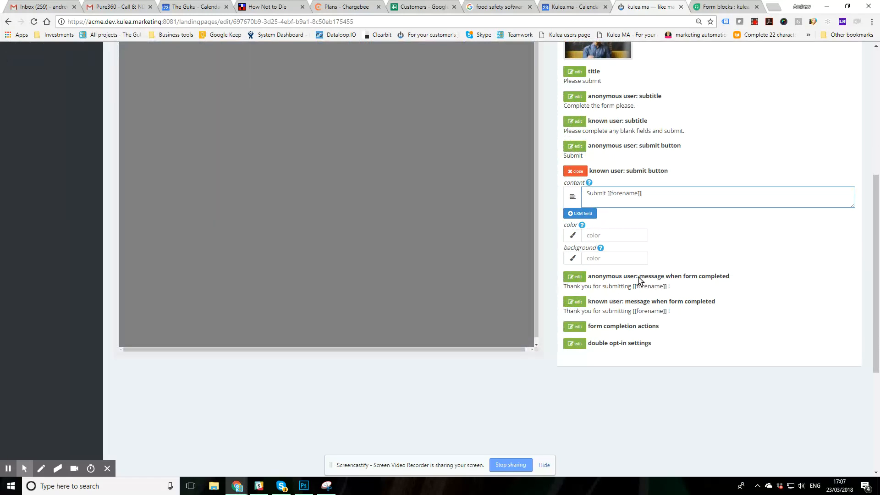
left_click(575, 328)
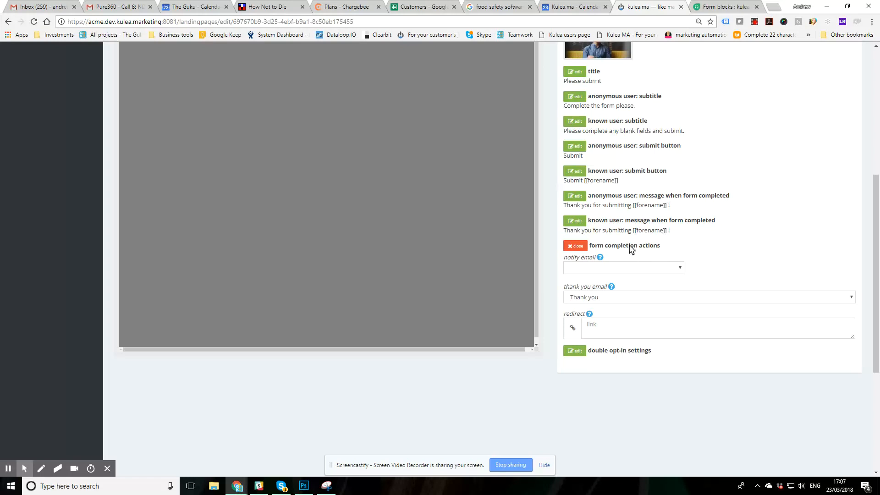
left_click(681, 269)
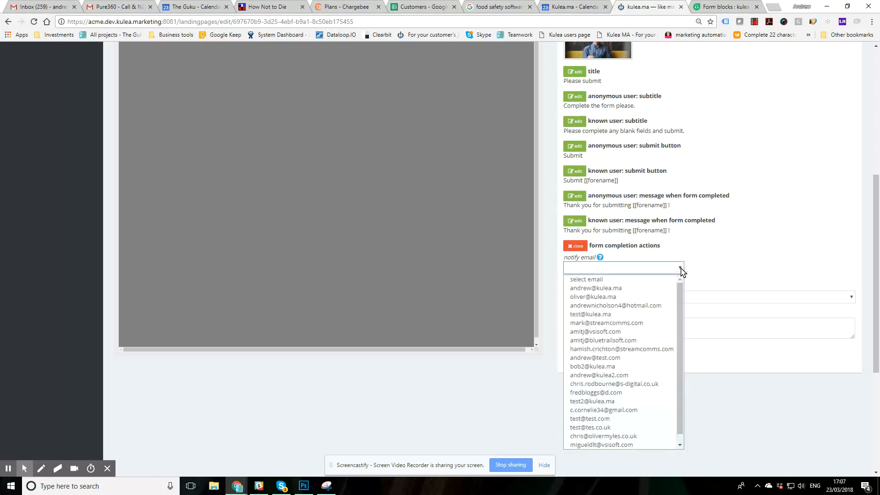
left_click(623, 289)
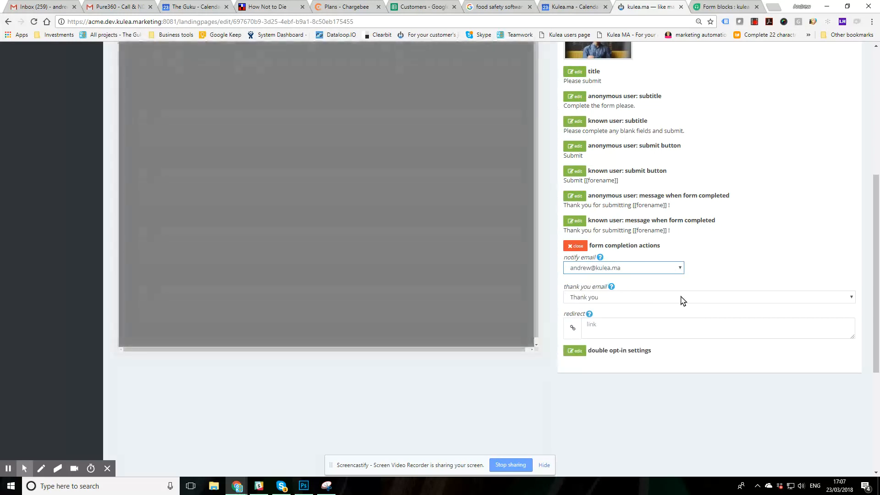
left_click(681, 299)
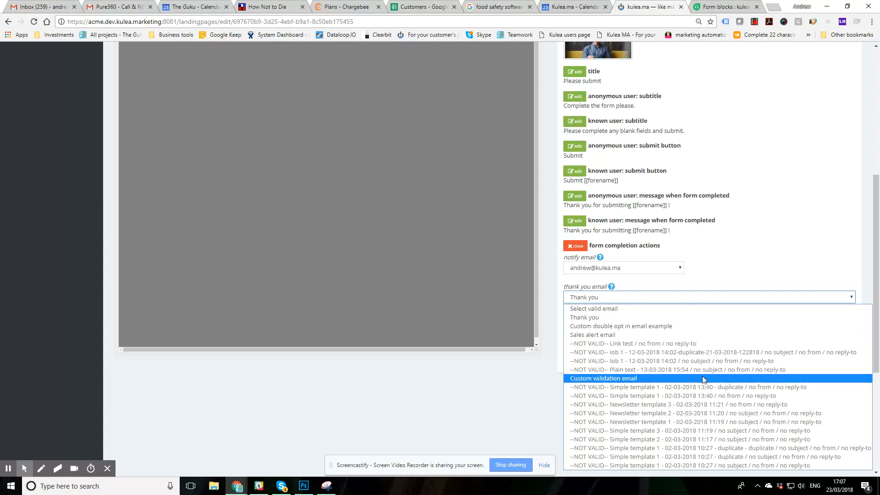
left_click(597, 318)
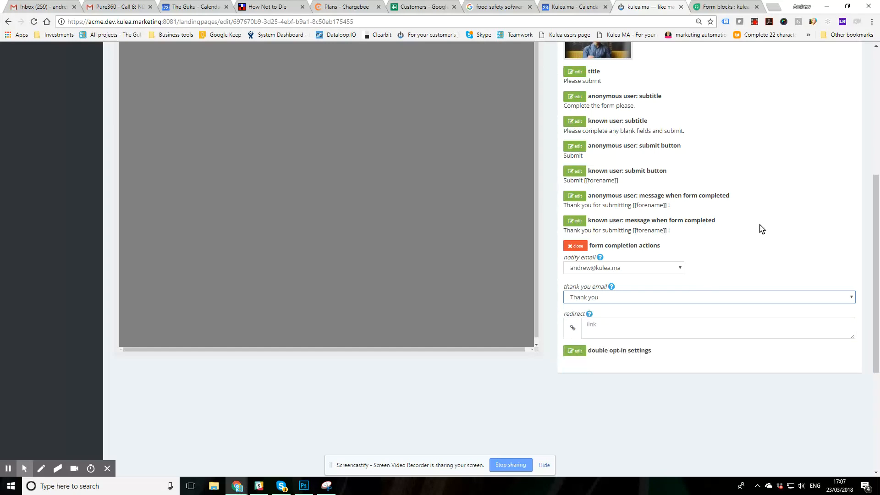
left_click(602, 328)
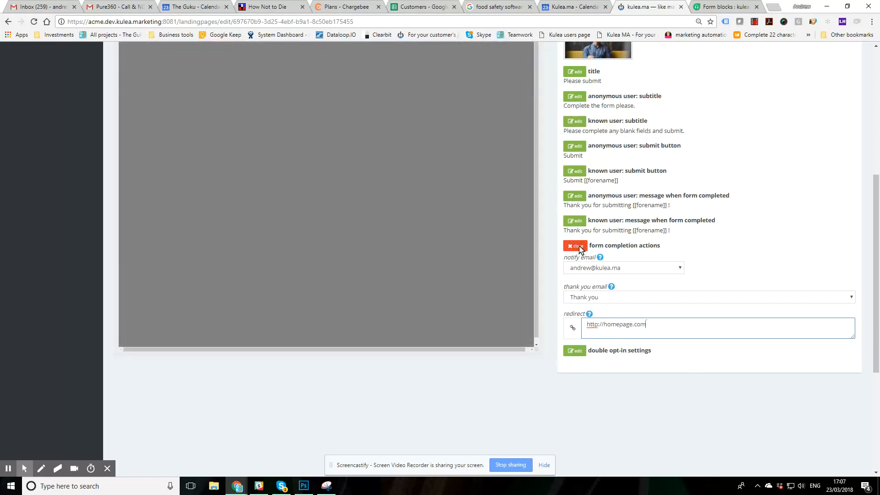
left_click(577, 246)
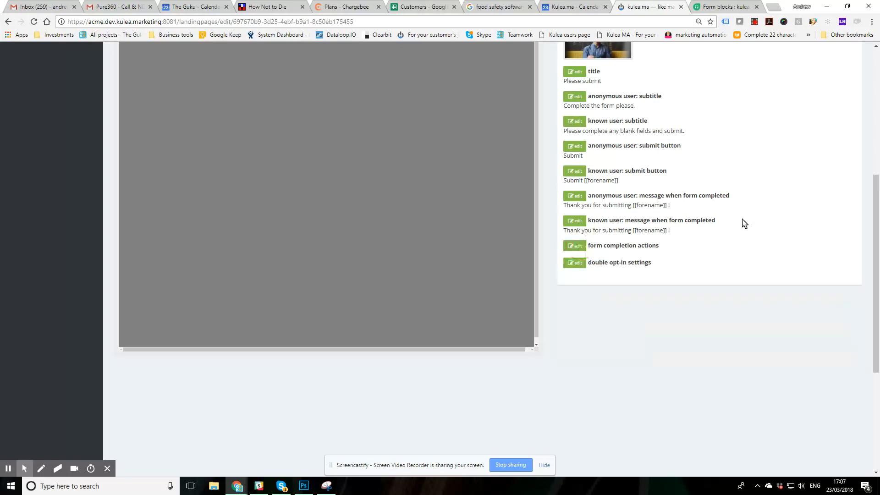
Step: Examine the double opt-in settings, close them without edits and return to the page's section layout
left_click(578, 263)
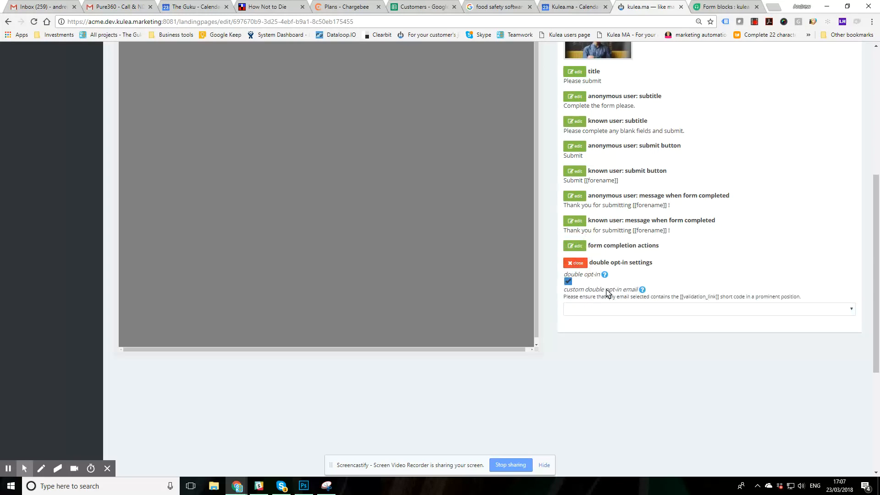
left_click(577, 265)
scroll(708, 252, "up", 4)
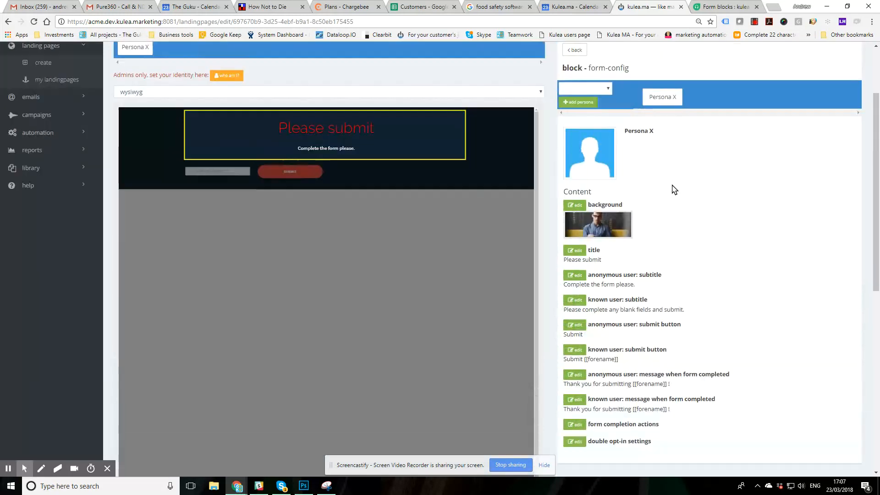
scroll(674, 190, "up", 1)
left_click(575, 101)
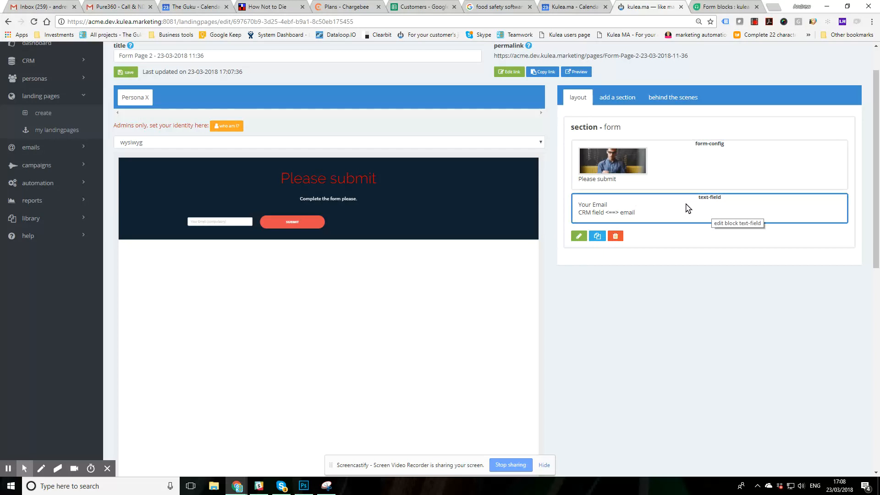
Step: Add a text-field block to the form section and set its input title to "Forename"
left_click(578, 237)
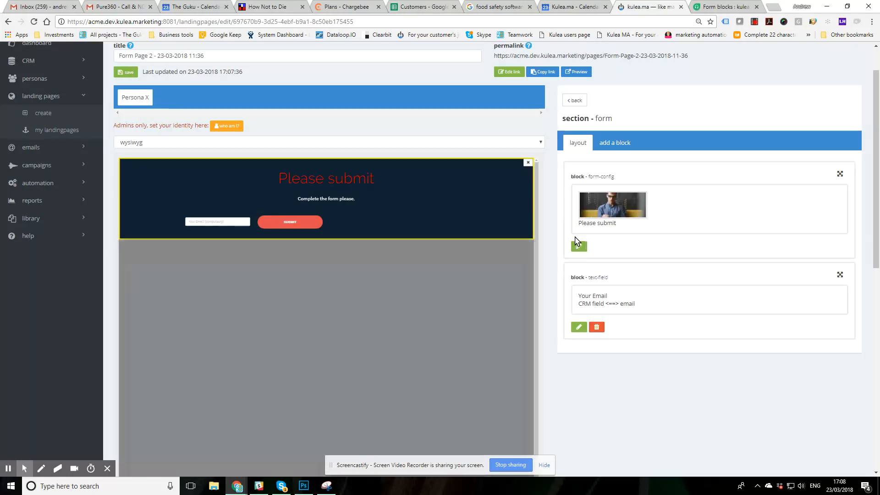
left_click(619, 145)
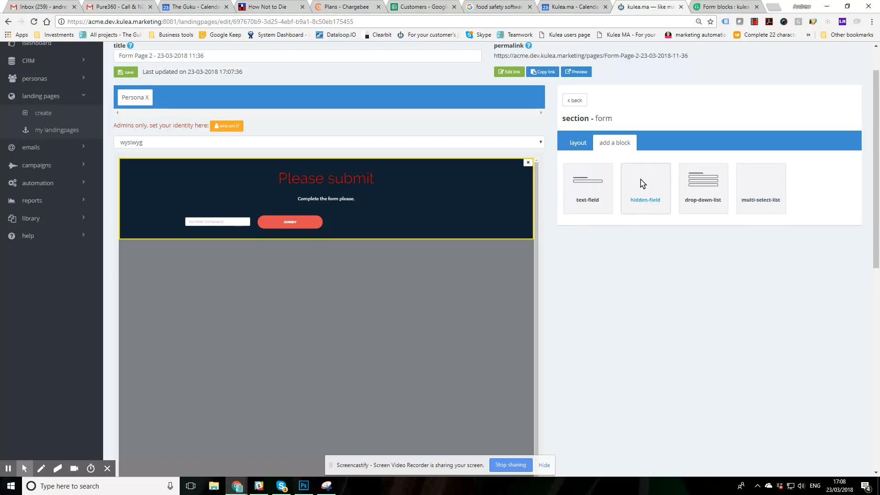
left_click(590, 185)
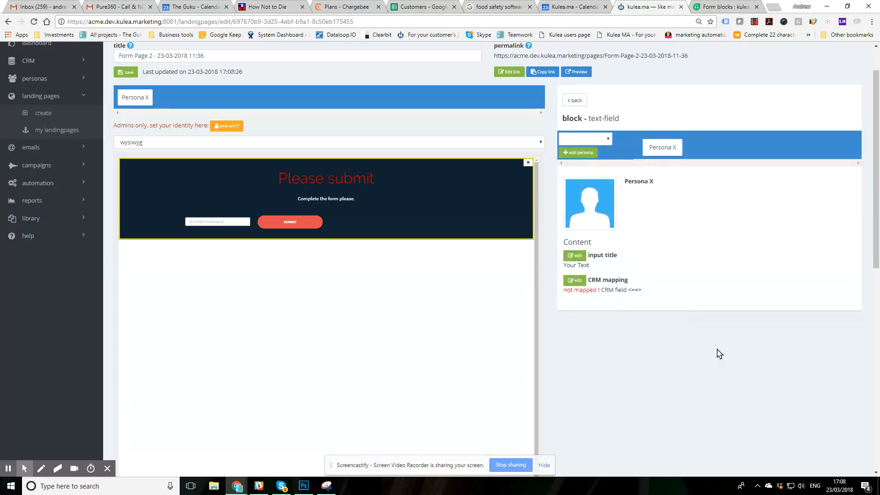
left_click(576, 256)
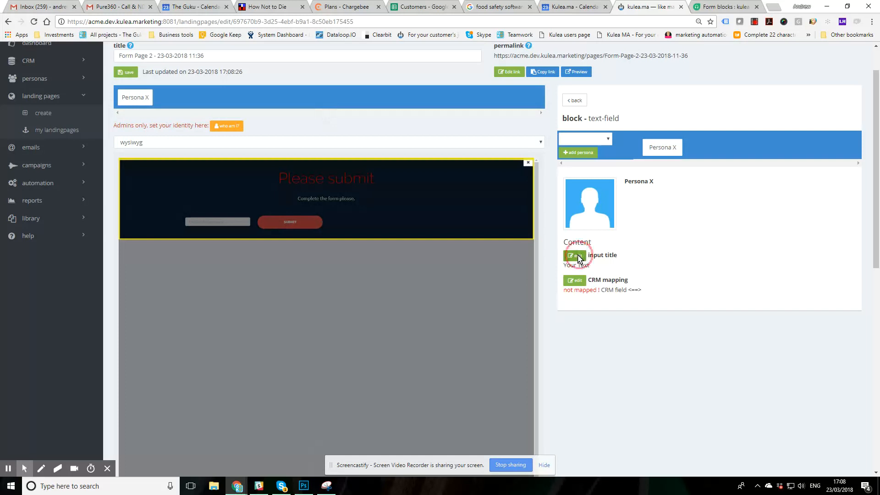
left_click_drag(621, 274, 574, 277)
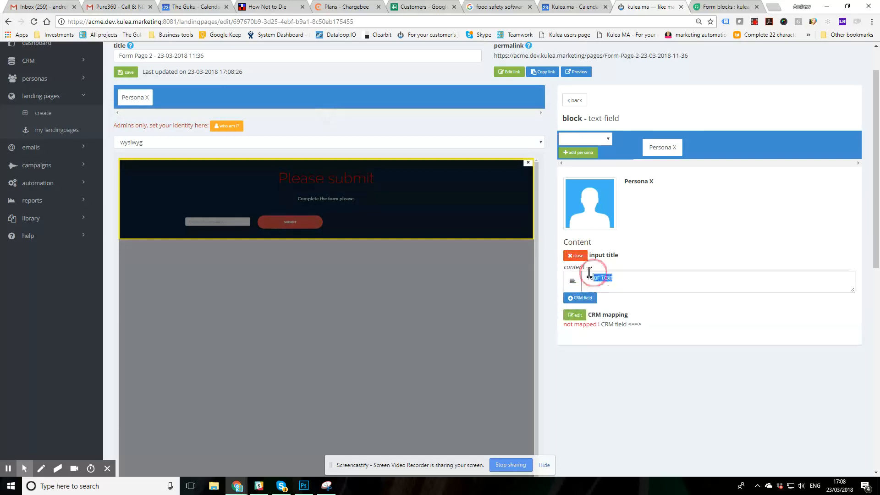
type("Forename")
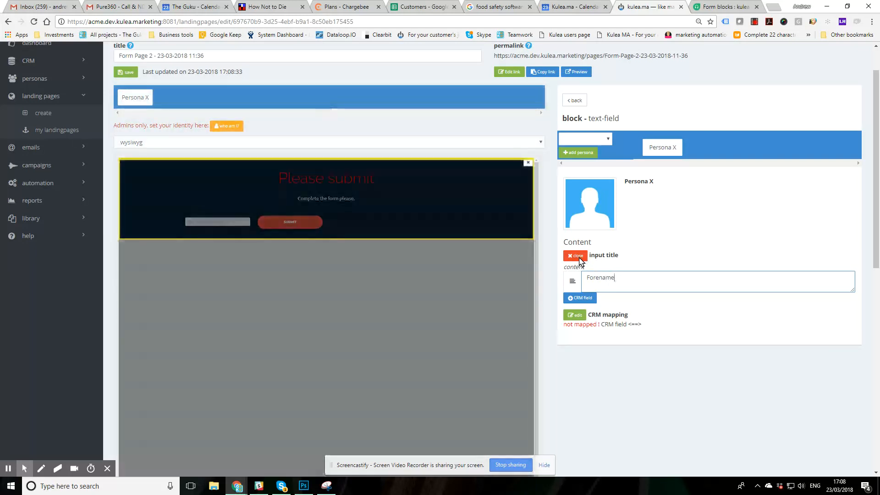
left_click(580, 257)
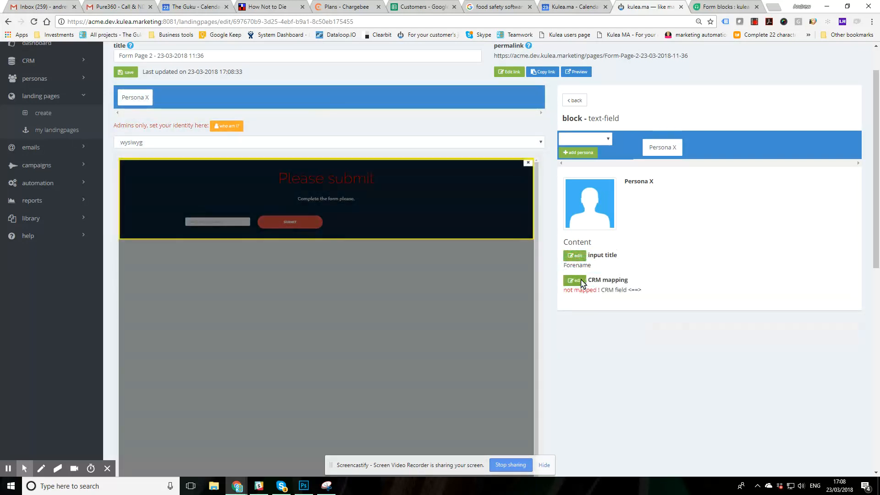
Step: Map the Forename text field to the forename CRM field, switching its optional setting on and back off
left_click(577, 281)
left_click(631, 309)
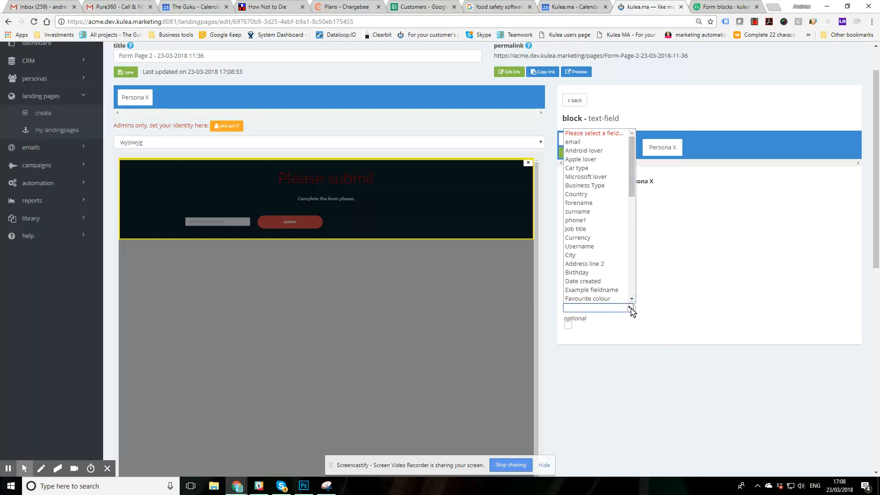
left_click(592, 205)
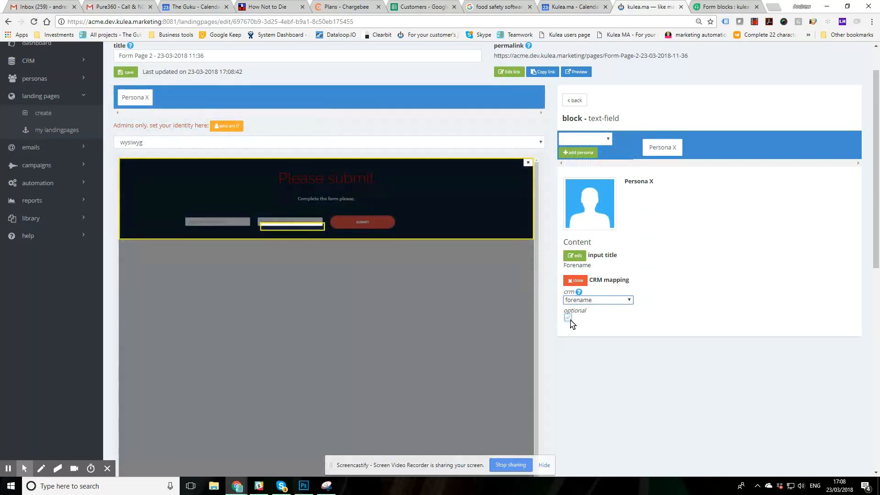
left_click(568, 317)
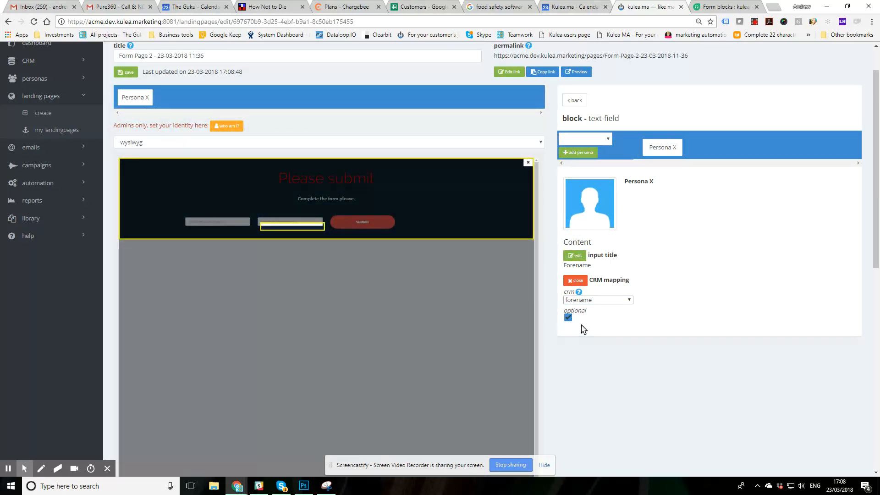
left_click(568, 318)
left_click(577, 281)
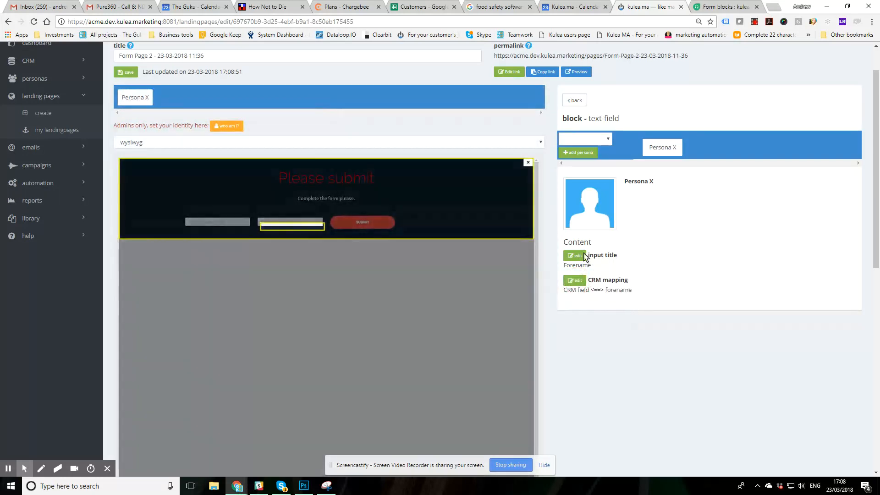
Step: Add a hidden-field block to the form section and map it to the Type CRM field
left_click(575, 100)
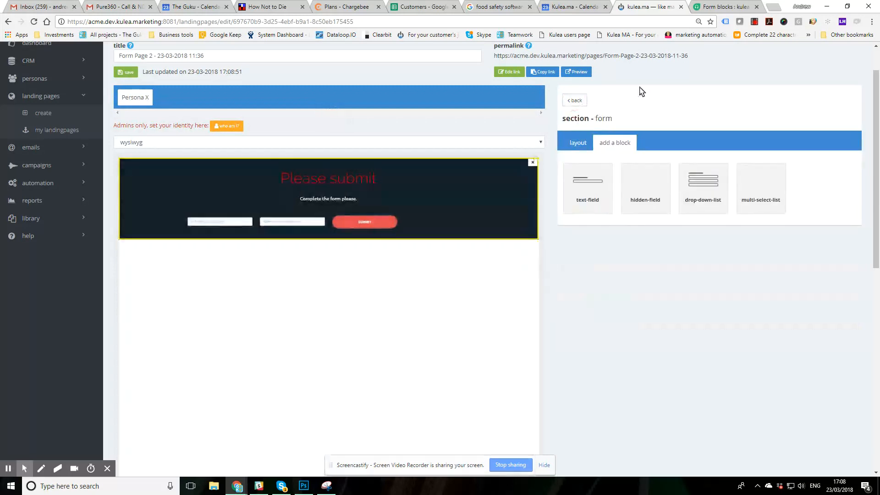
left_click(646, 193)
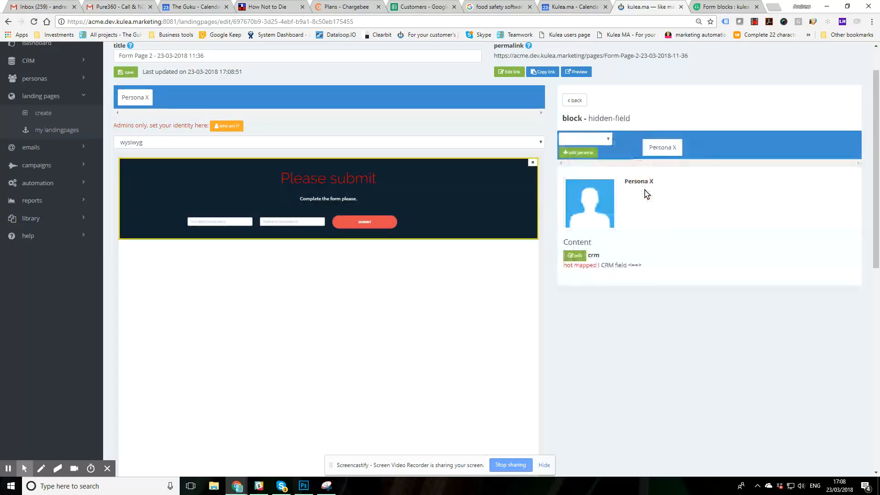
left_click(579, 257)
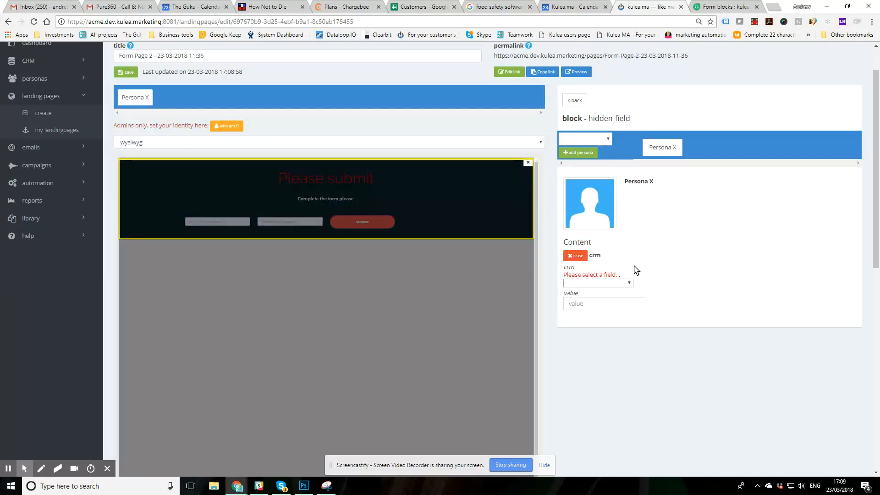
left_click(630, 283)
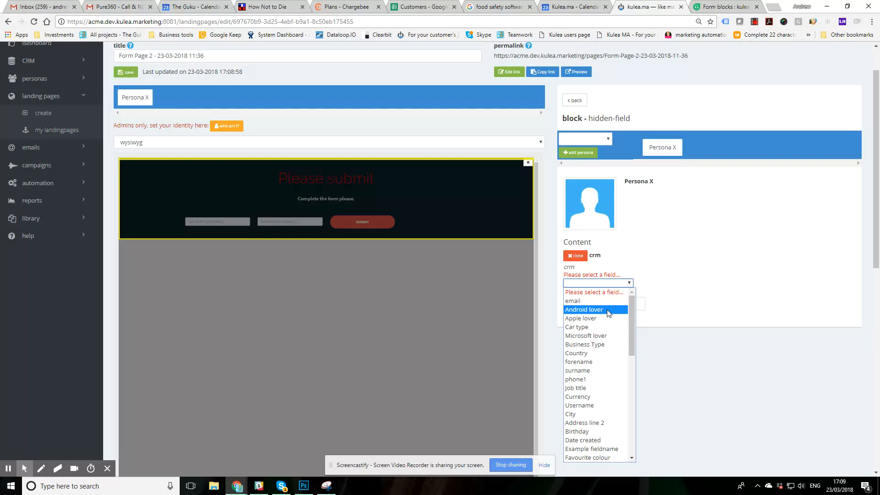
left_click_drag(632, 336, 634, 417)
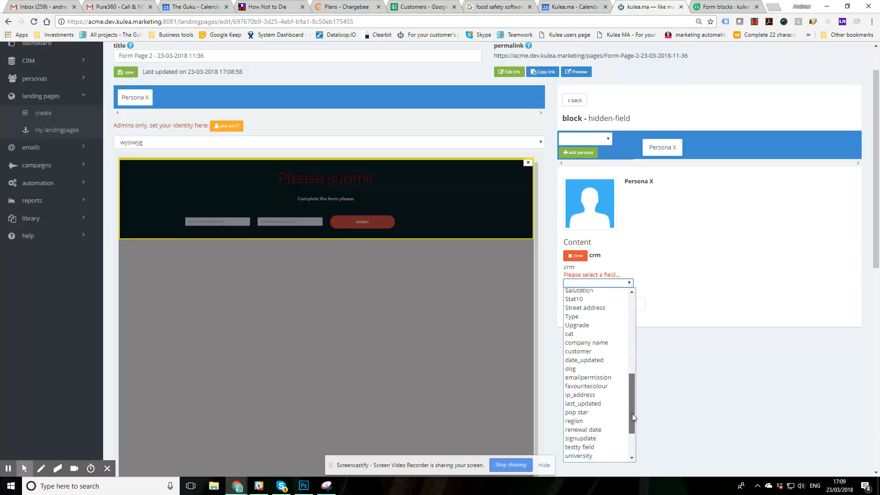
left_click(604, 323)
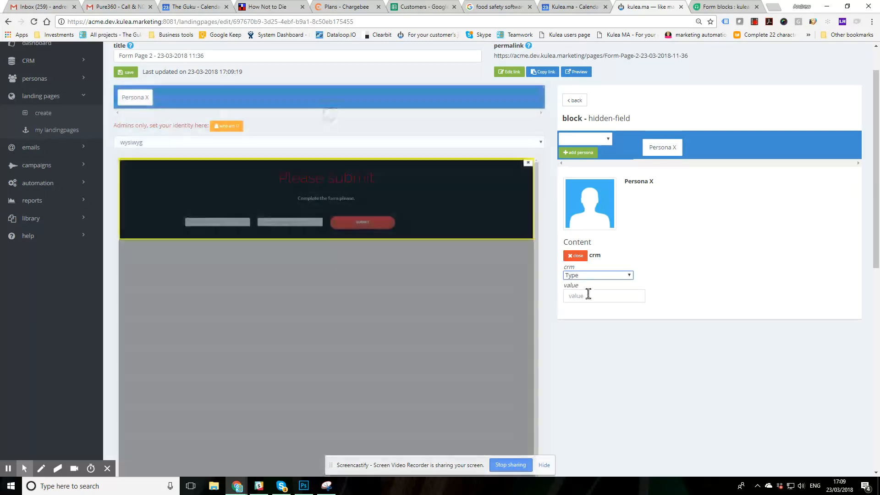
Step: Set the hidden field's value to "Manufacturing"
left_click(573, 297)
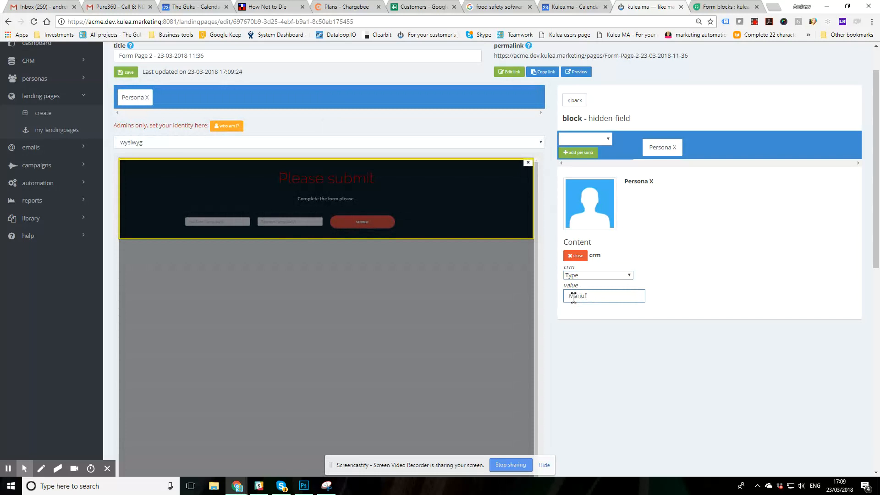
type("Manufacturing")
key("Return")
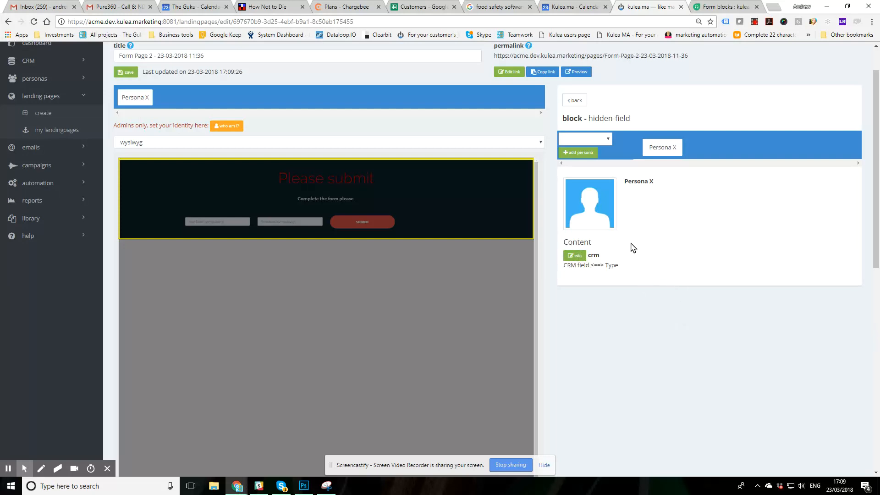
Step: Add a drop-down-list block to the form section and set its input title to "Country"
left_click(576, 101)
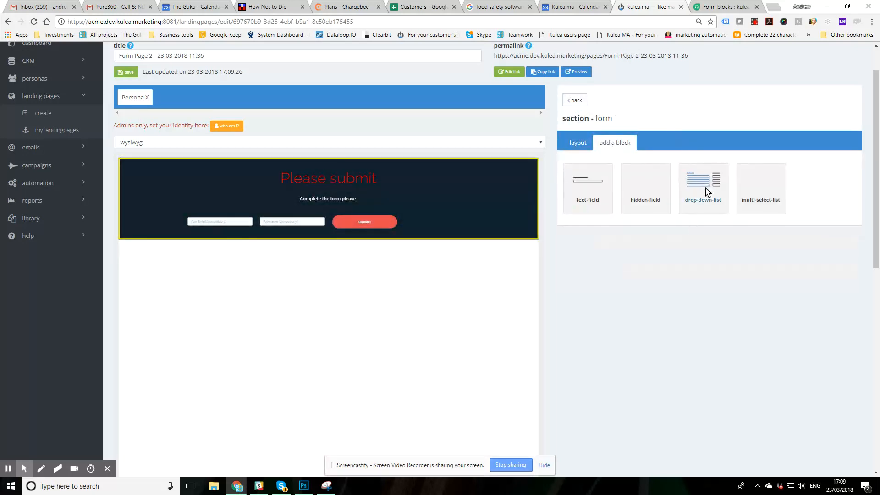
left_click(708, 192)
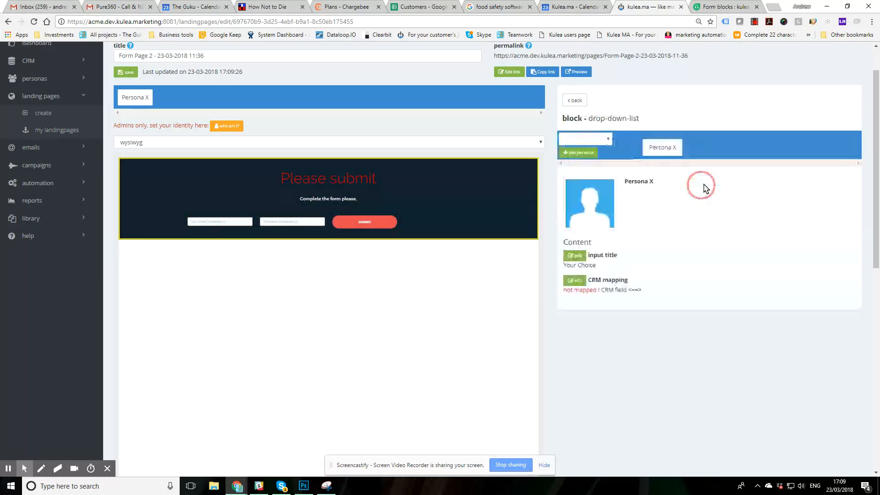
left_click(581, 257)
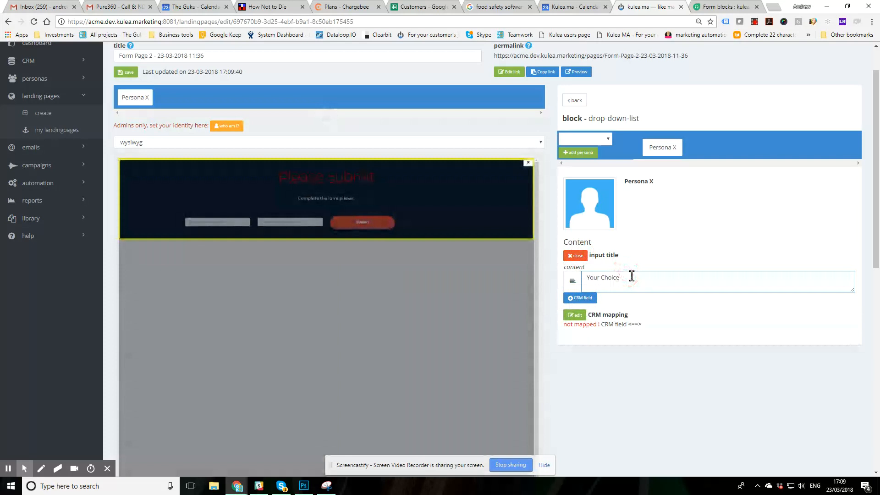
left_click_drag(631, 277, 577, 275)
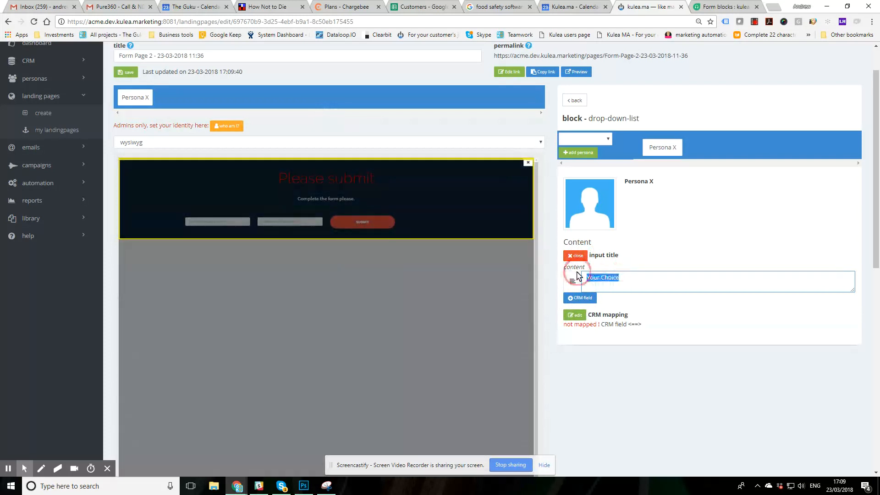
type("Country")
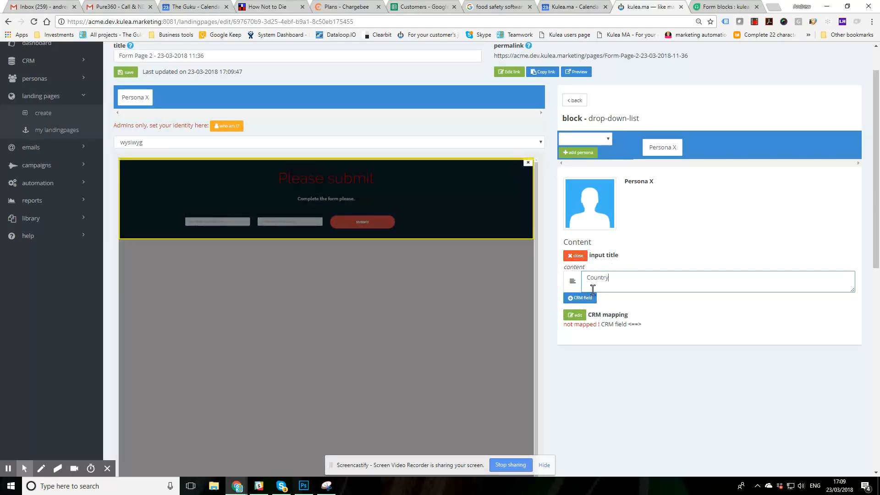
Step: Map the Country drop-down list to the Country CRM field
left_click(574, 315)
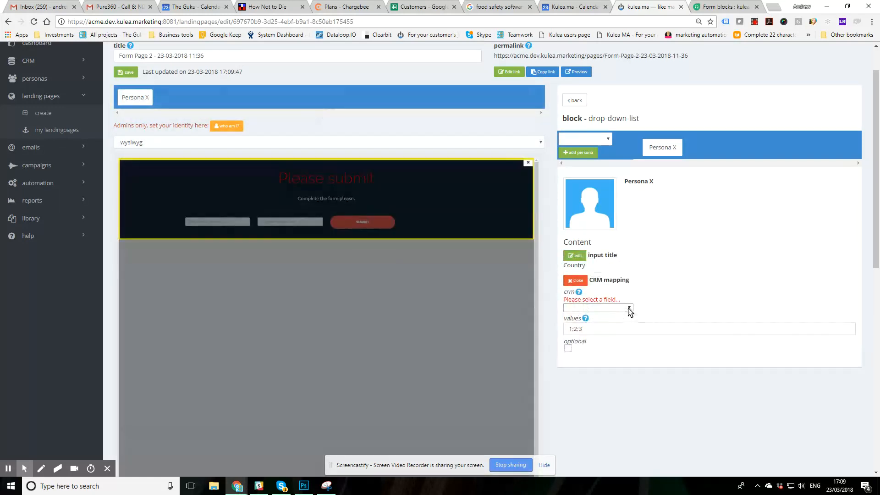
left_click(629, 309)
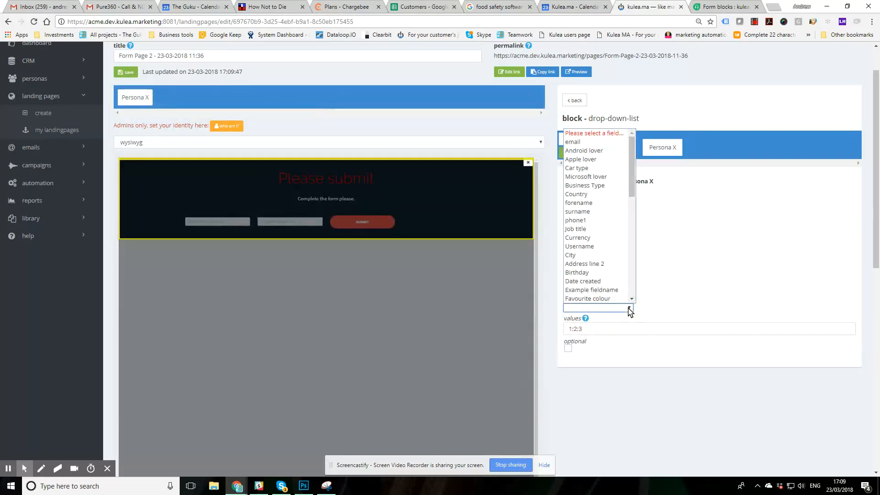
left_click(604, 194)
Step: Set the Country drop-down list's values to UK, Sweden, Japan and Norway, separated by semicolons
scroll(676, 233, "down", 1)
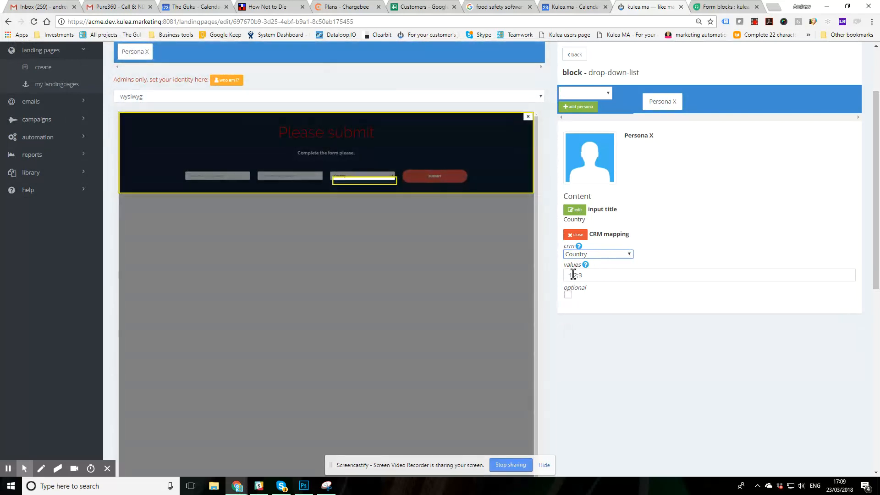
double_click(574, 274)
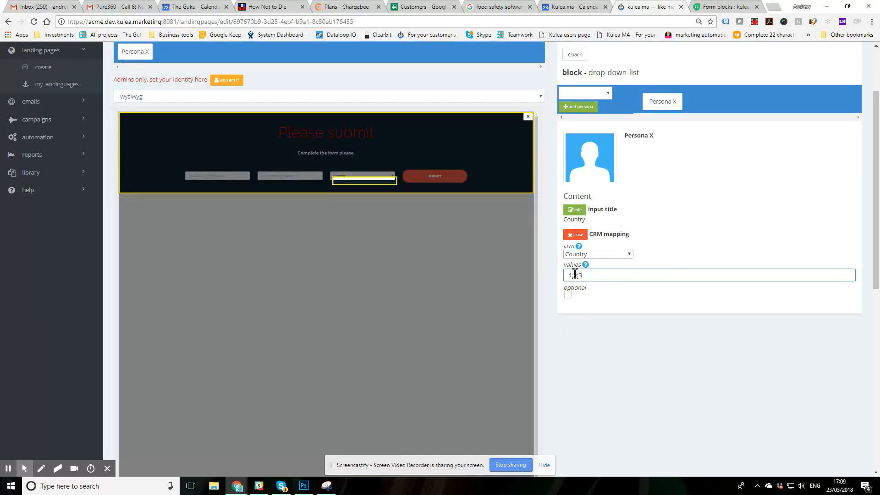
double_click(573, 274)
type("UK")
mouse_move(585, 266)
type("Sweden;Japa")
type("Norway")
scroll(640, 151, "up", 1)
Step: Add a multi-select-list block to the form section and set its title to "Favourite colours"
left_click(574, 101)
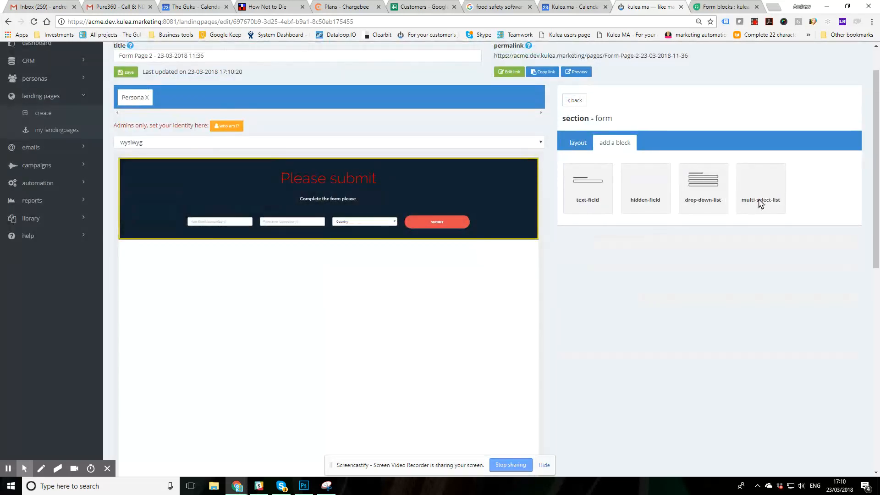
left_click(761, 203)
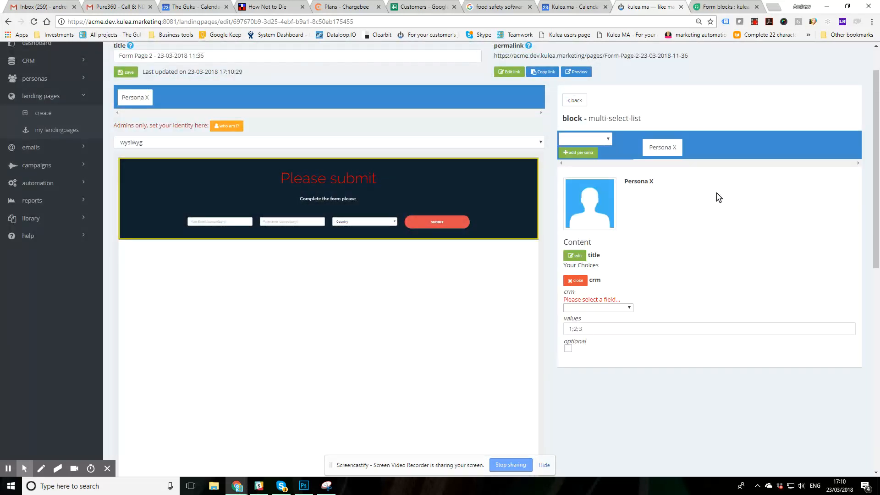
scroll(719, 197, "down", 2)
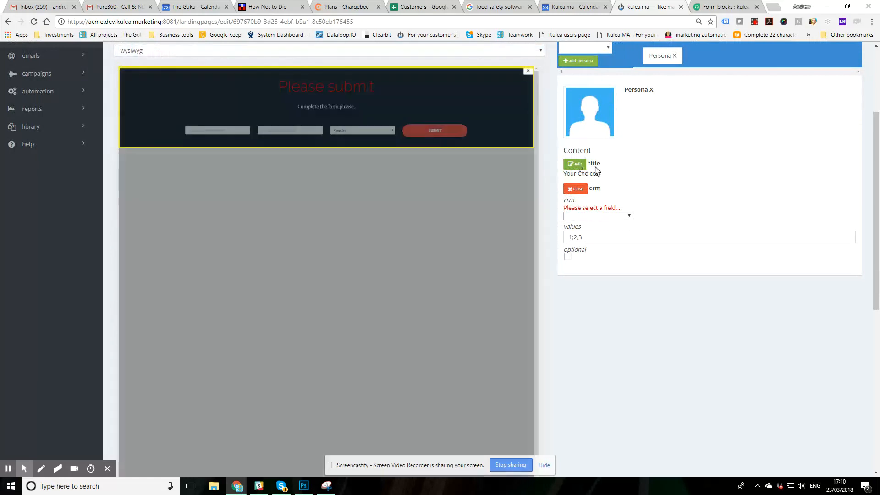
left_click(575, 164)
left_click_drag(631, 186, 585, 189)
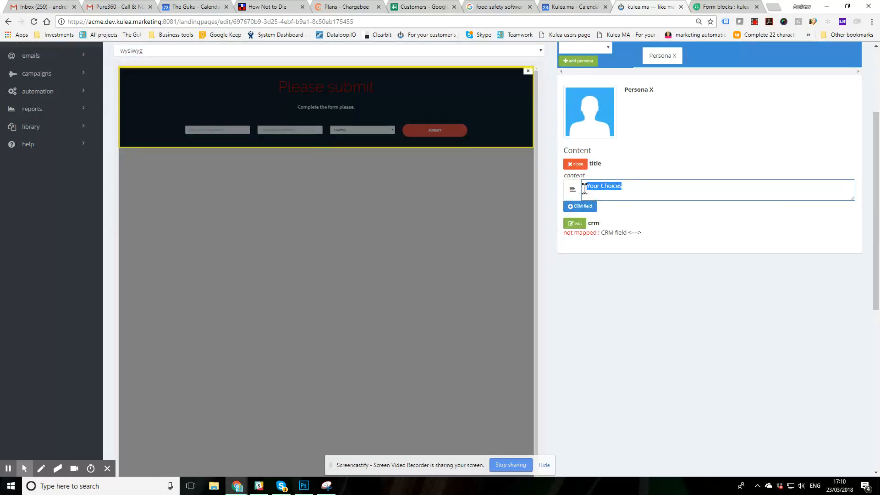
type("Favourite colour")
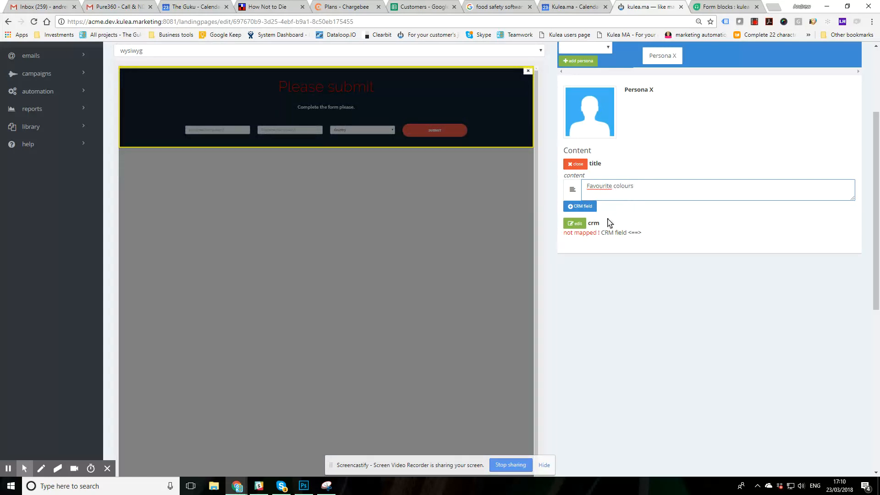
Step: Map the Favourite colours multi-select list to the Favourite colour CRM field
left_click(575, 223)
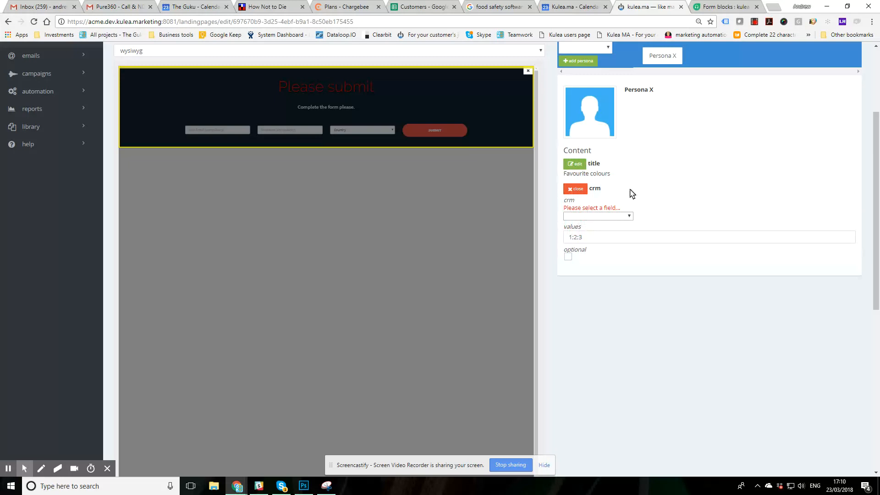
left_click(629, 216)
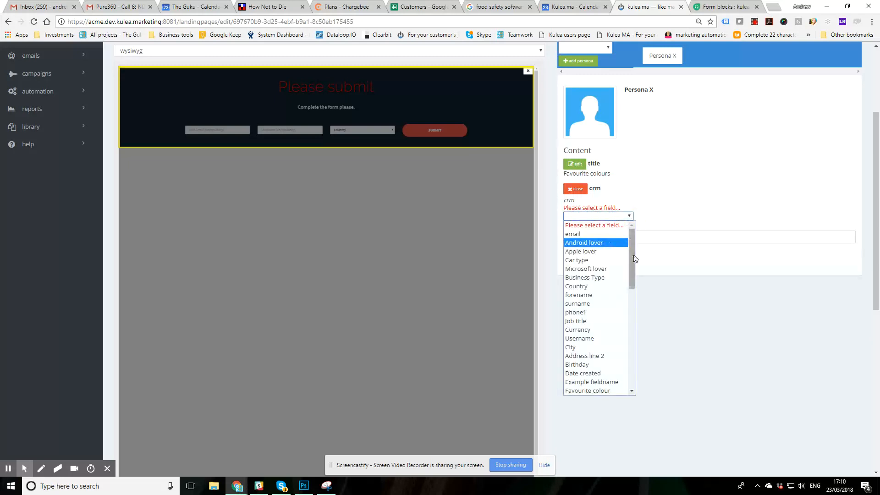
left_click_drag(632, 255, 634, 276)
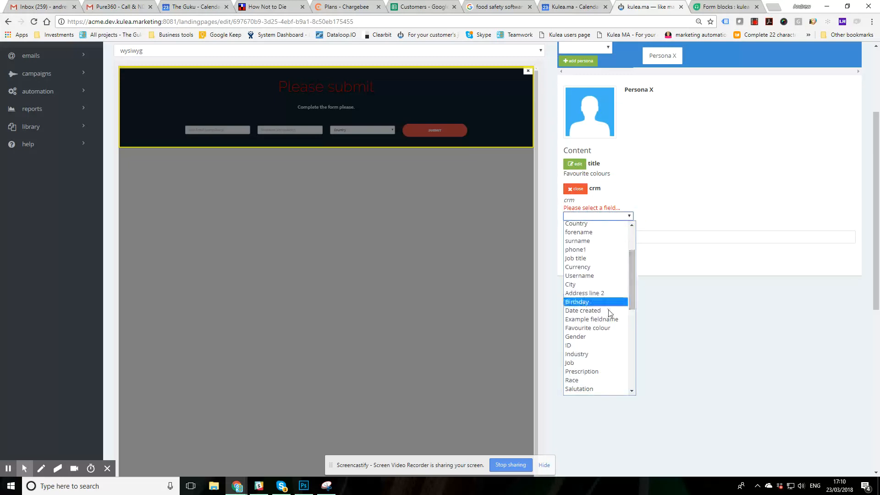
left_click(596, 328)
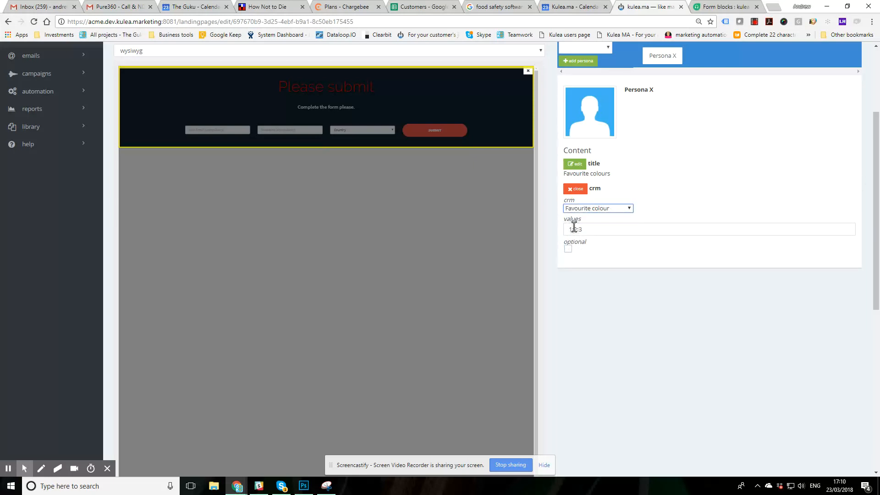
Step: Set the Favourite colours list's values to "Red;Green;Blue"
left_click_drag(572, 227, 564, 231)
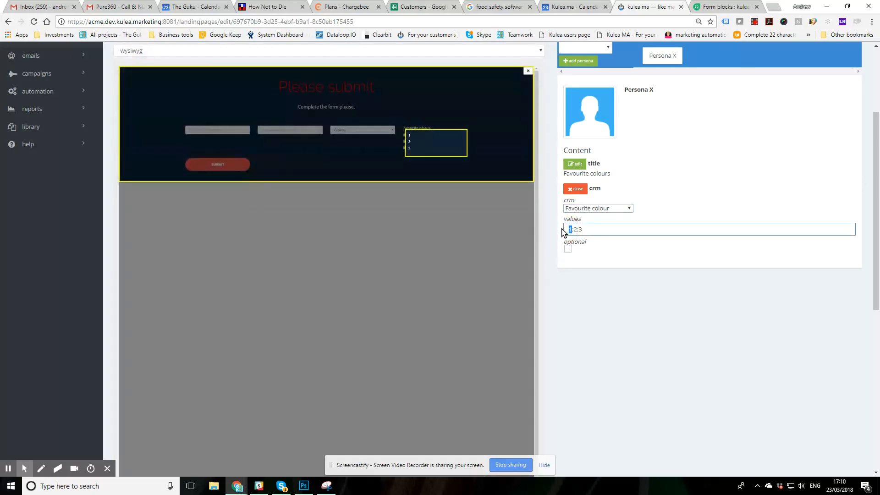
type("Red")
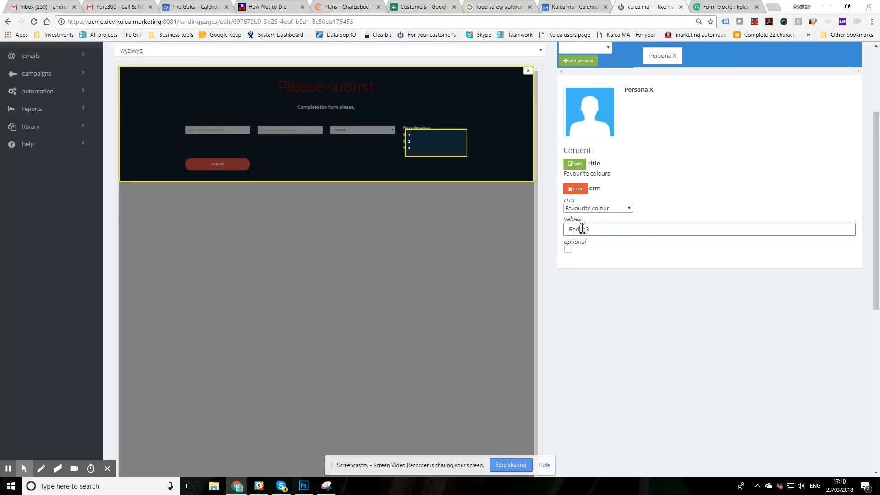
type(";")
left_click(584, 228)
key("BackSpace")
type("Green:")
left_click(615, 226)
key("BackSpace")
type("lue")
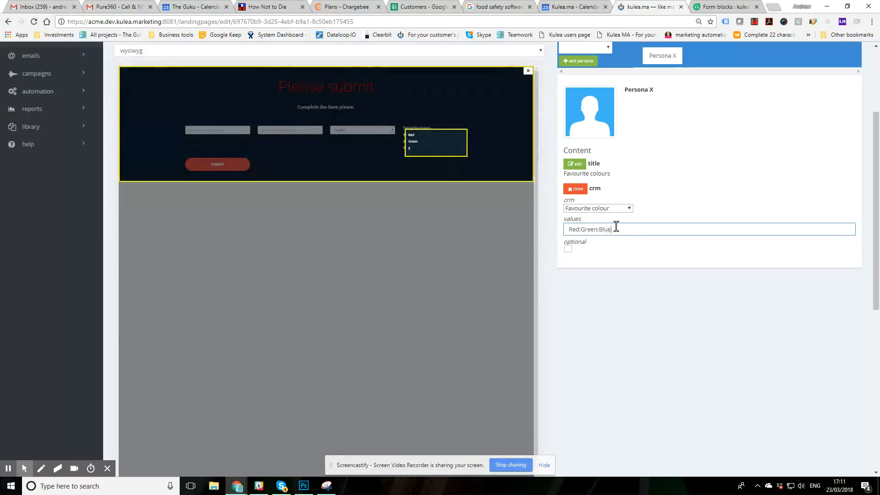
Step: Preview the landing page, then copy, clear and paste back the contact's e-mail in the form's e-mail field
scroll(701, 275, "up", 2)
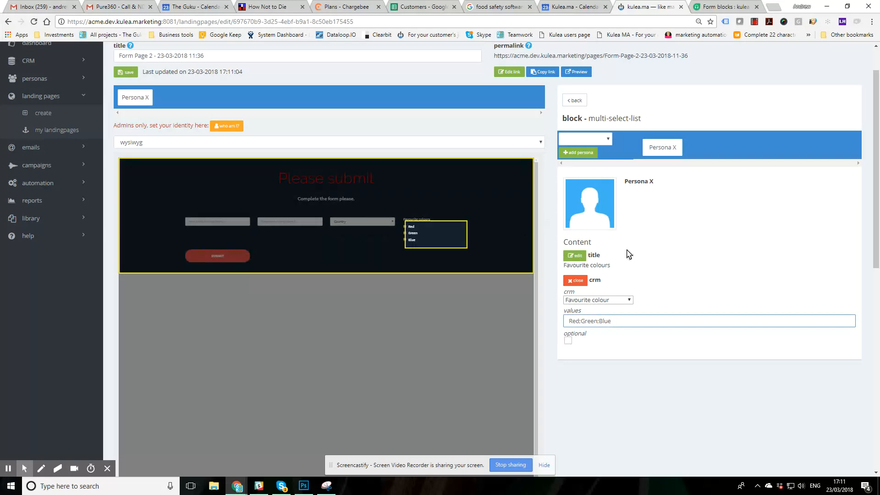
scroll(628, 252, "up", 1)
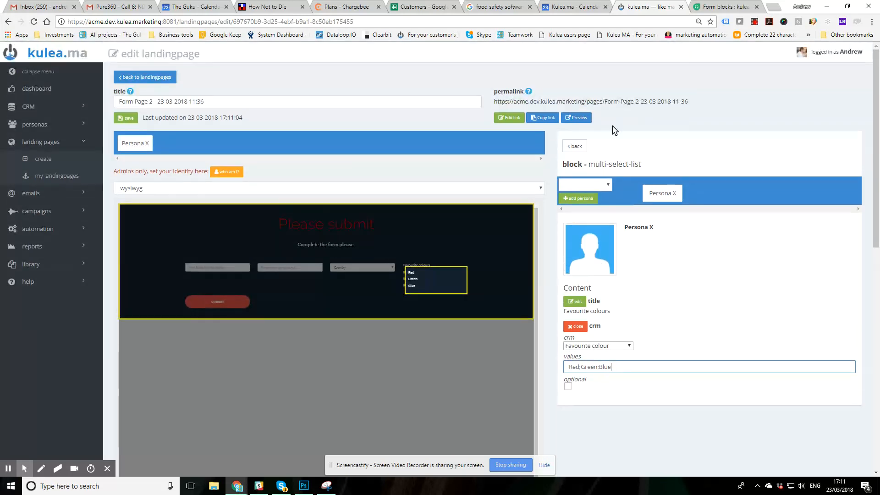
left_click(577, 118)
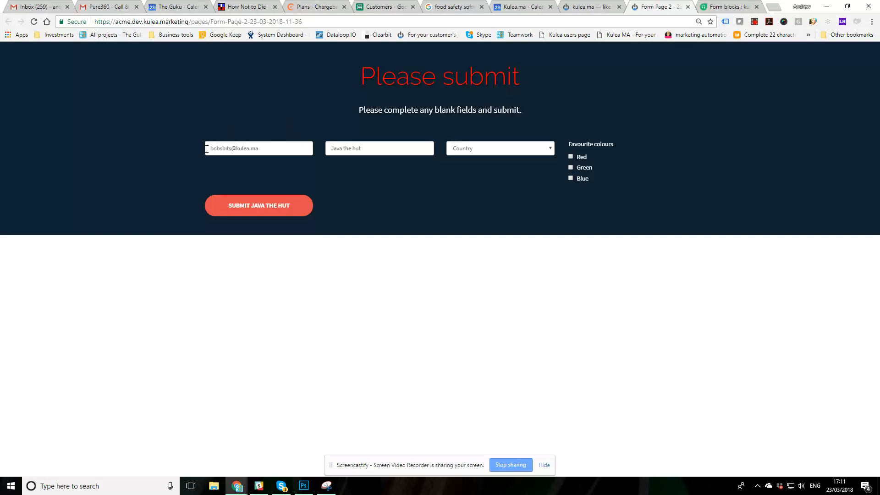
left_click_drag(272, 148, 207, 144)
key("ctrl+c")
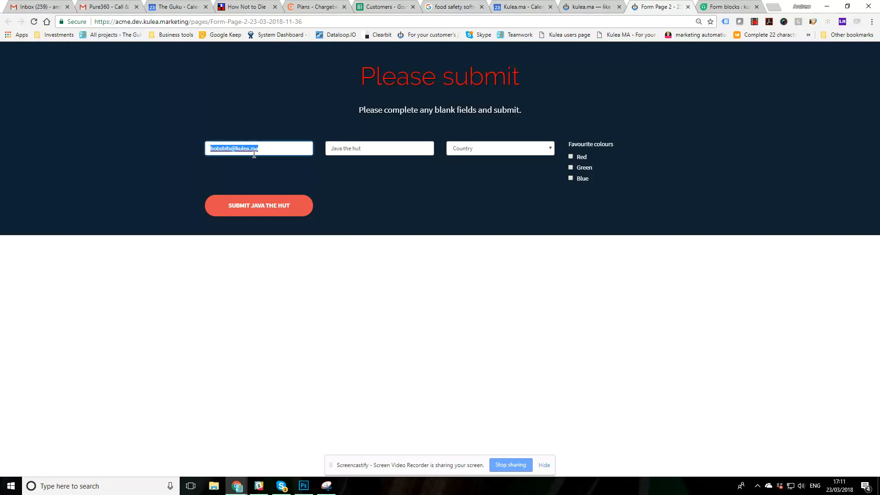
key("BackSpace")
key("ctrl+v")
Step: Replace the prefilled forename in the previewed form with the contact's new forename
left_click(383, 150)
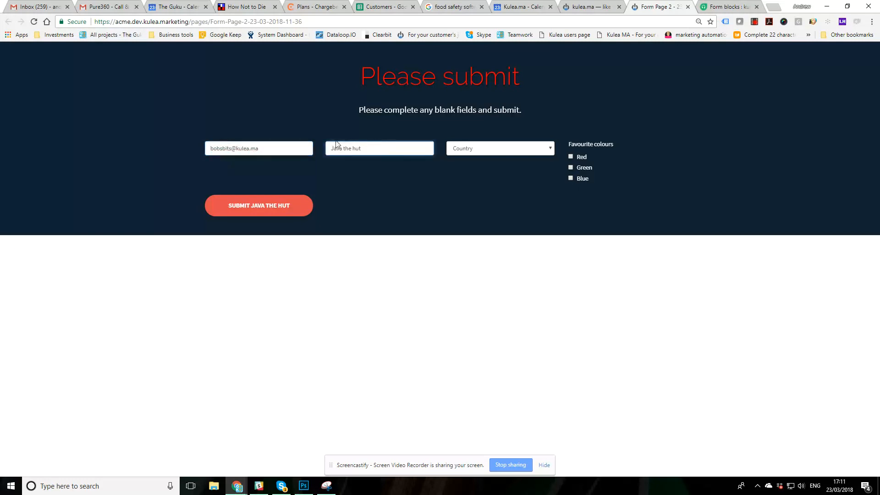
left_click_drag(370, 147, 304, 150)
key("BackSpace")
type("Andrew")
Step: Choose UK as the country and tick Blue and Red as favourite colours in the previewed form
left_click(501, 150)
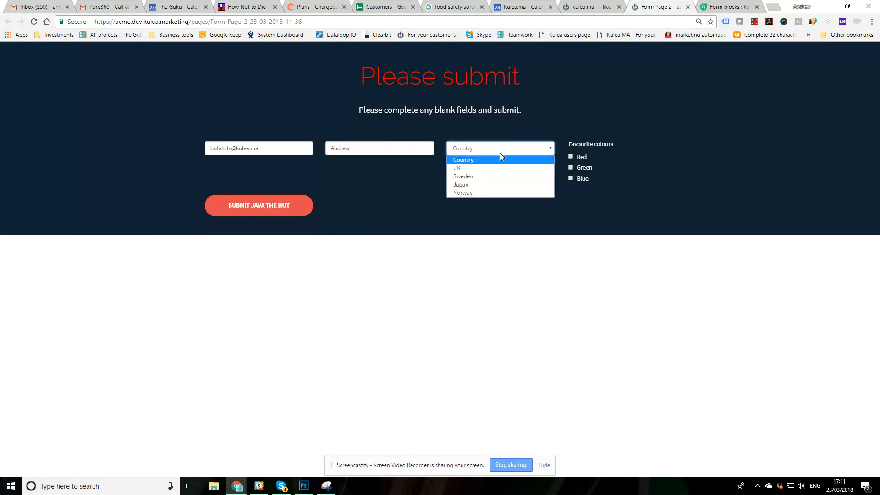
left_click(499, 169)
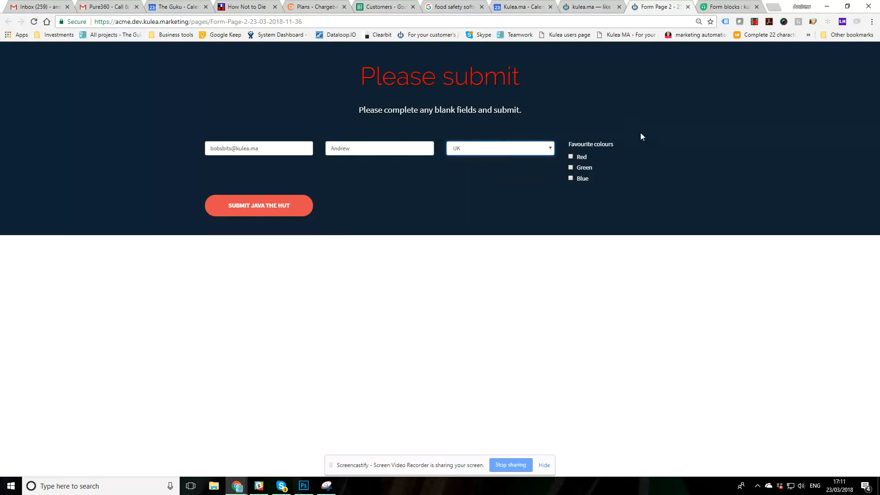
left_click(571, 179)
left_click(576, 160)
Step: Copy the contact's e-mail from the completed form and submit the form
left_click_drag(261, 150, 210, 149)
key("ctrl+c")
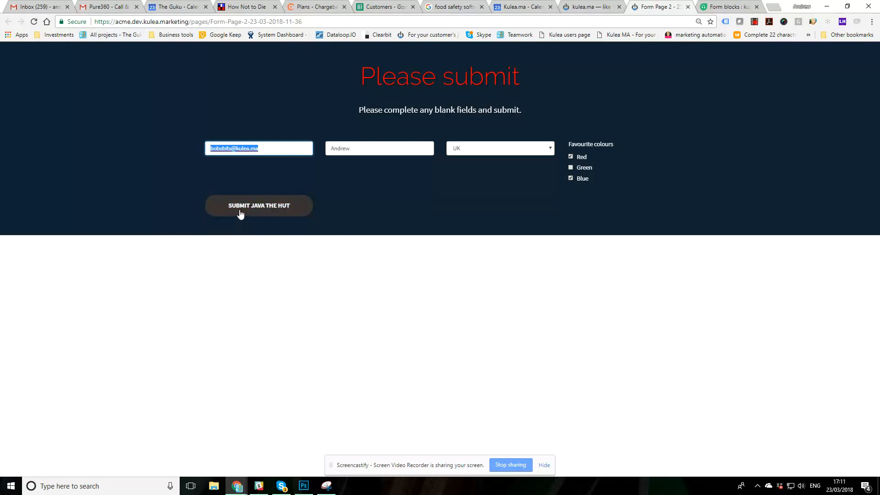
left_click(274, 211)
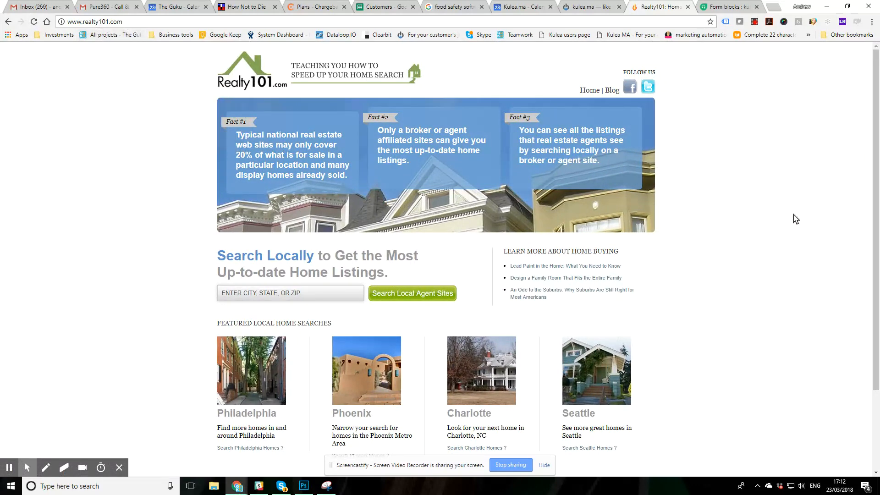
Step: Look over the page the submitted form redirects to and close it, returning to the landing page editor
scroll(426, 231, "down", 3)
scroll(433, 294, "up", 3)
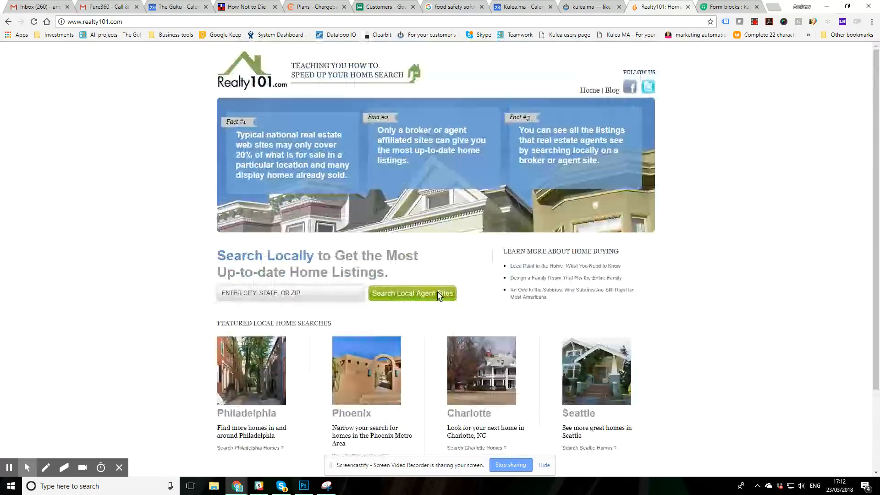
key("ctrl+w")
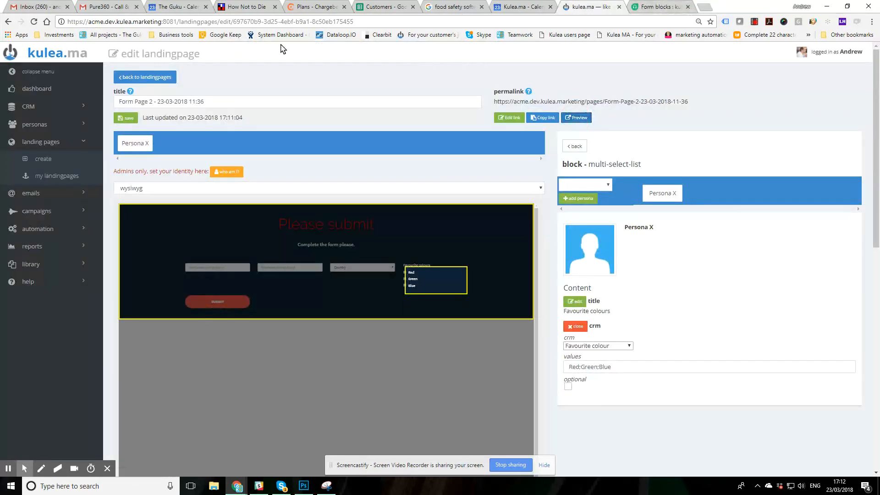
Step: Search the CRM records for the copied contact e-mail
left_click(28, 106)
left_click(47, 123)
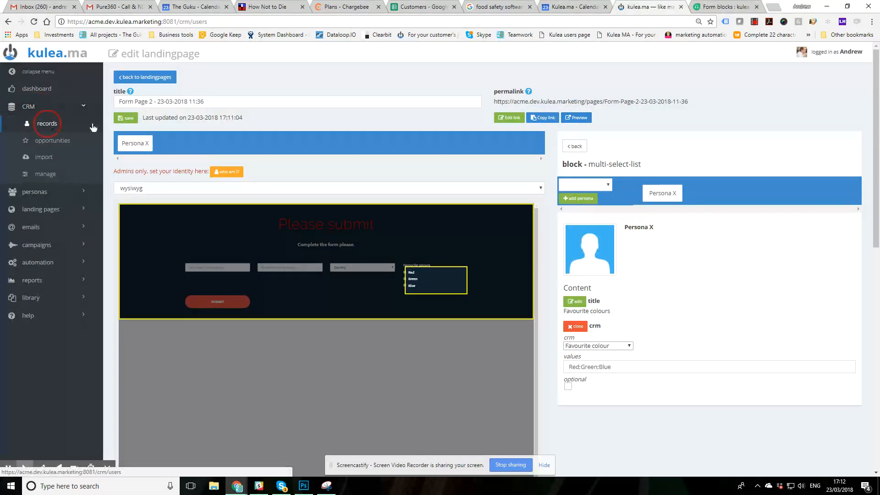
left_click(186, 96)
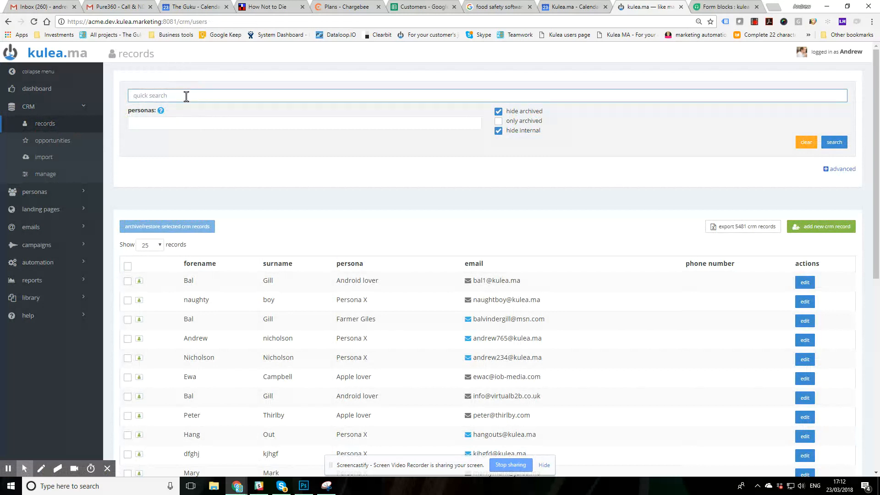
key("ctrl+v")
key("Return")
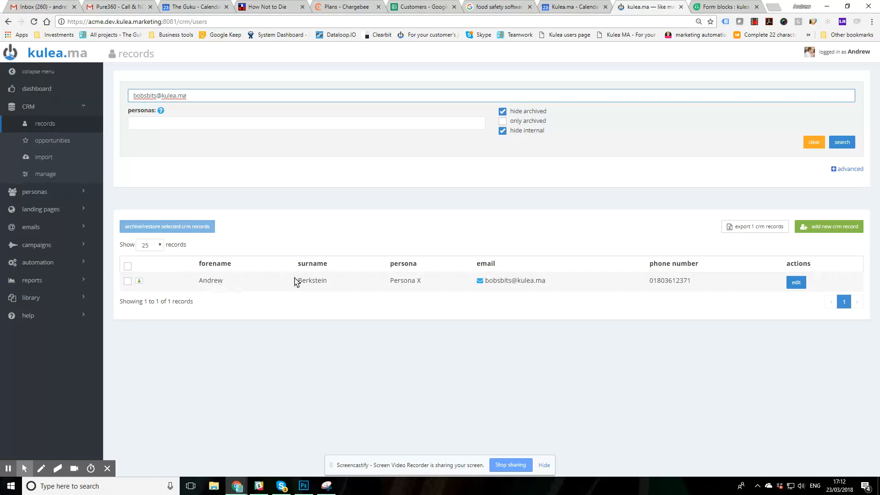
Step: Open the found contact's record and review its CRM data for the submitted Country, Firstname, Favourite colour and Type values
left_click(797, 282)
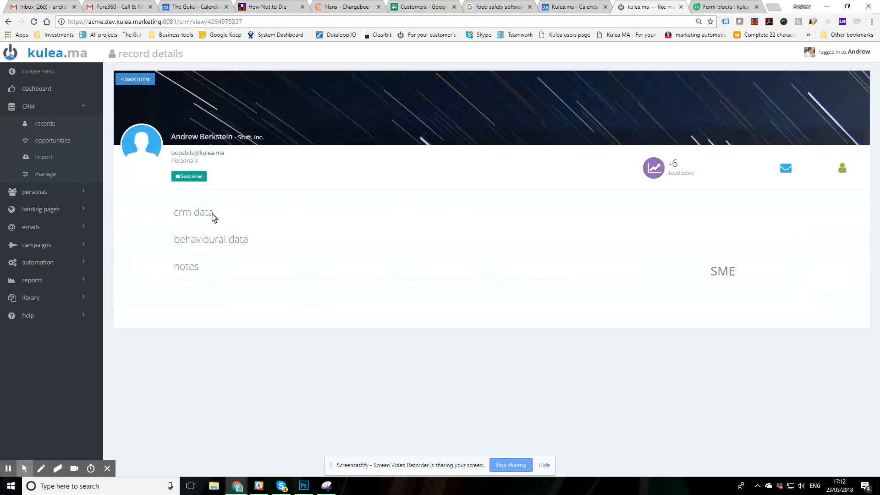
left_click(204, 215)
scroll(401, 189, "down", 3)
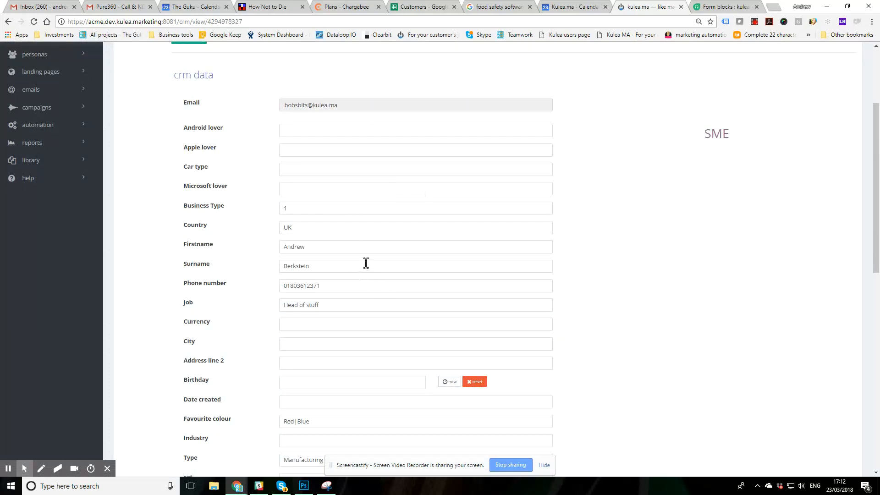
scroll(371, 261, "down", 1)
scroll(370, 260, "down", 1)
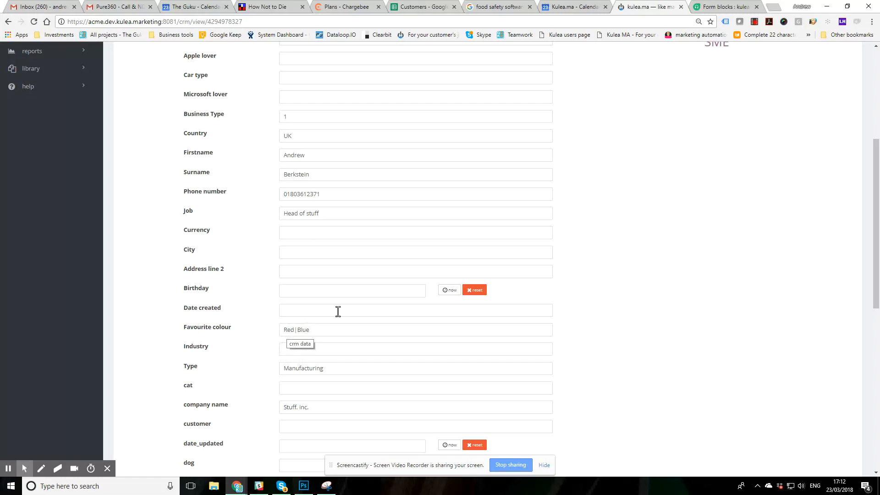
scroll(338, 312, "down", 2)
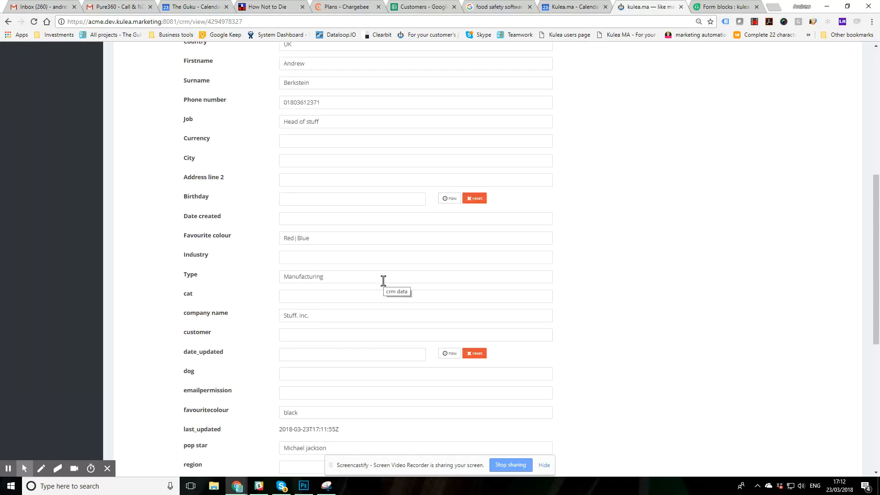
scroll(383, 280, "down", 7)
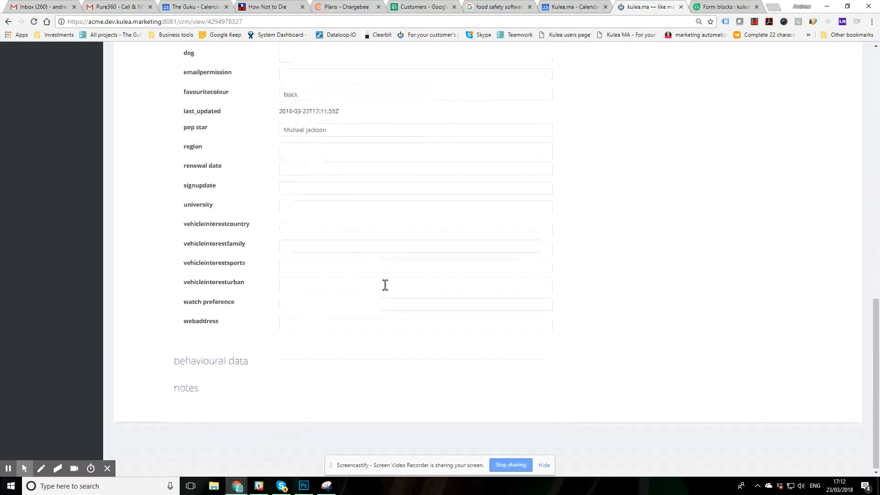
Step: Examine the remaining fields of the contact's CRM data and go back to the start of the record
scroll(385, 285, "up", 9)
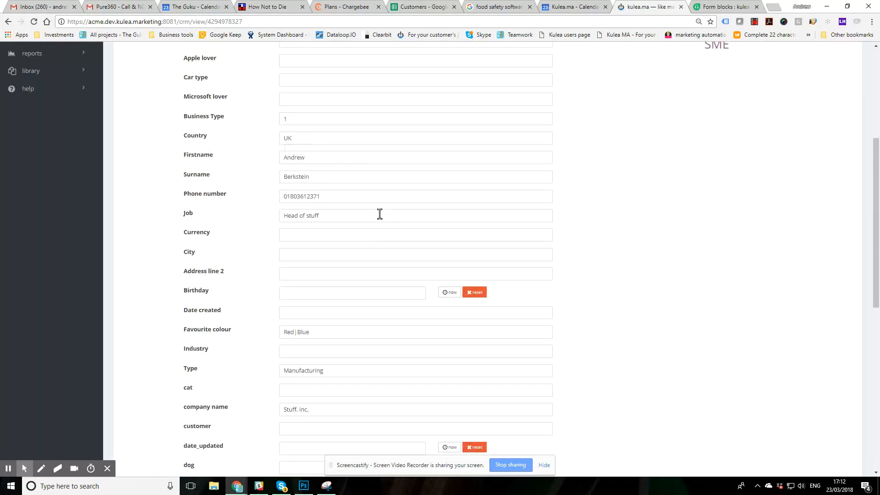
scroll(379, 234, "down", 4)
scroll(377, 334, "up", 9)
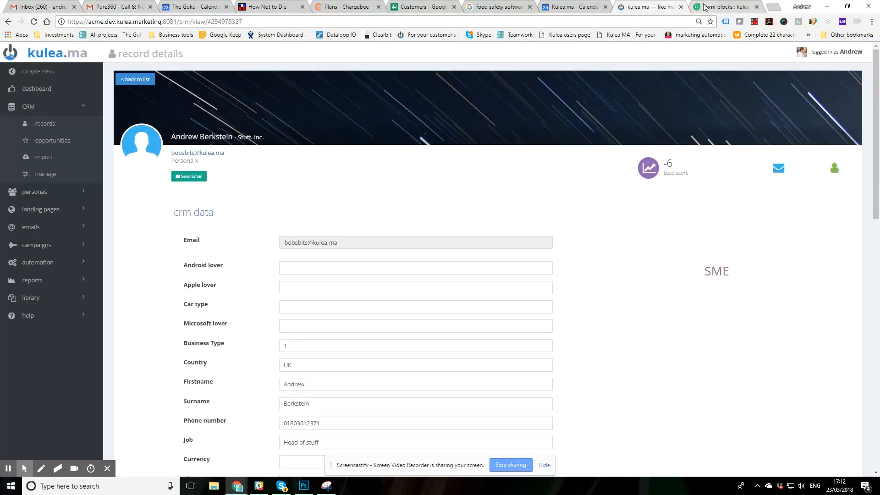
left_click(49, 209)
left_click(51, 176)
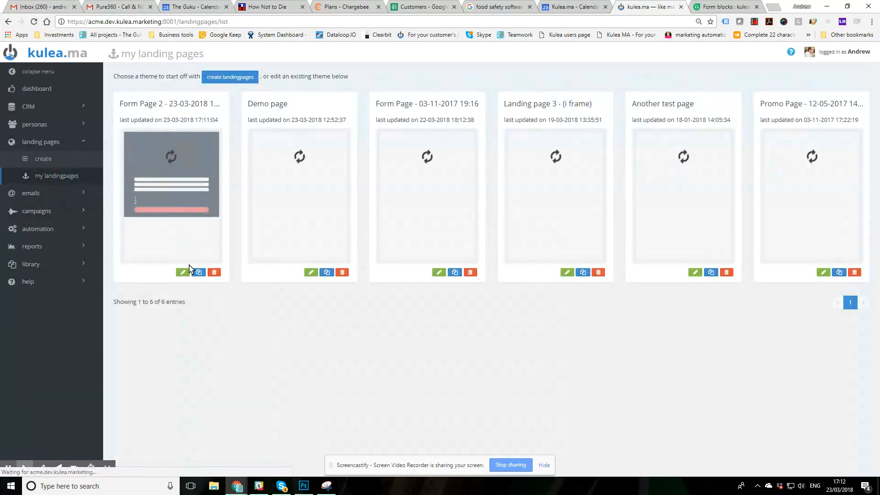
left_click(182, 272)
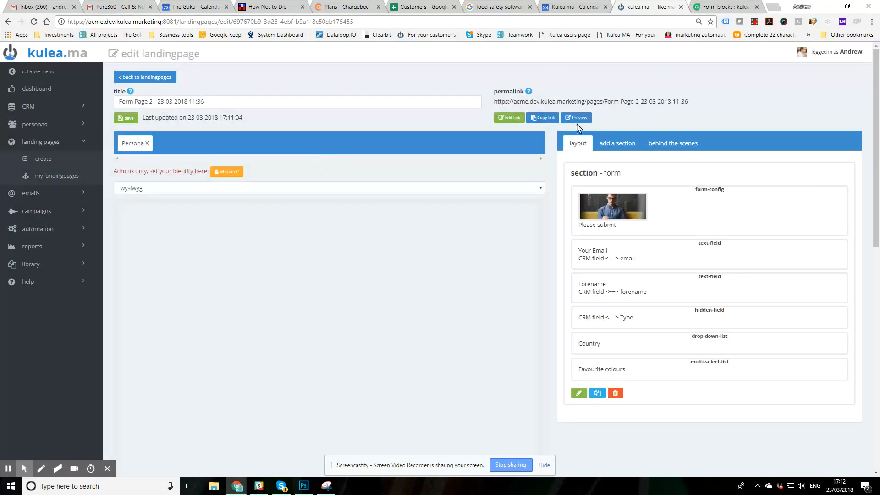
left_click(577, 117)
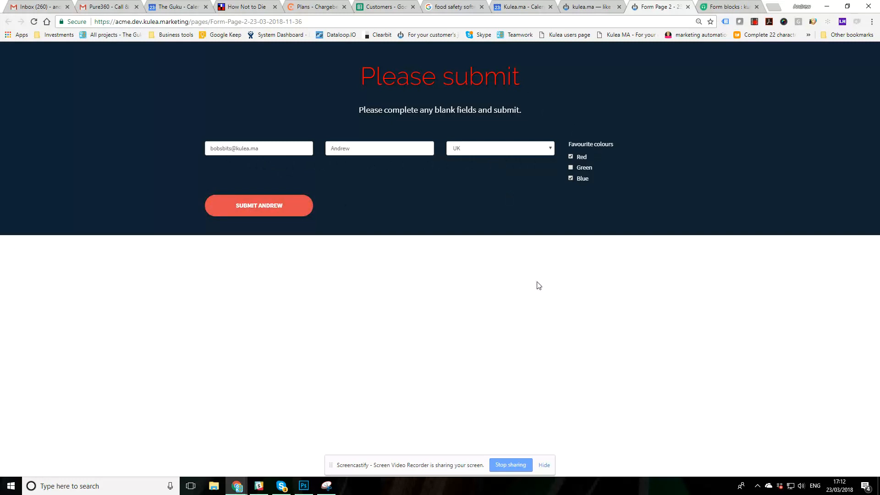
Step: Check the form's responsive layout by narrowing the restored browser window to phone width and widening it again
left_click(847, 6)
left_click_drag(773, 152, 234, 204)
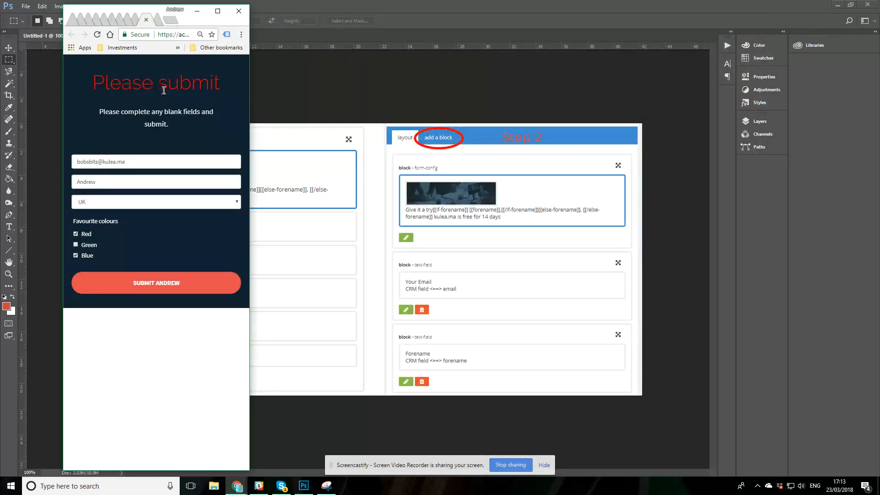
left_click_drag(250, 138, 812, 140)
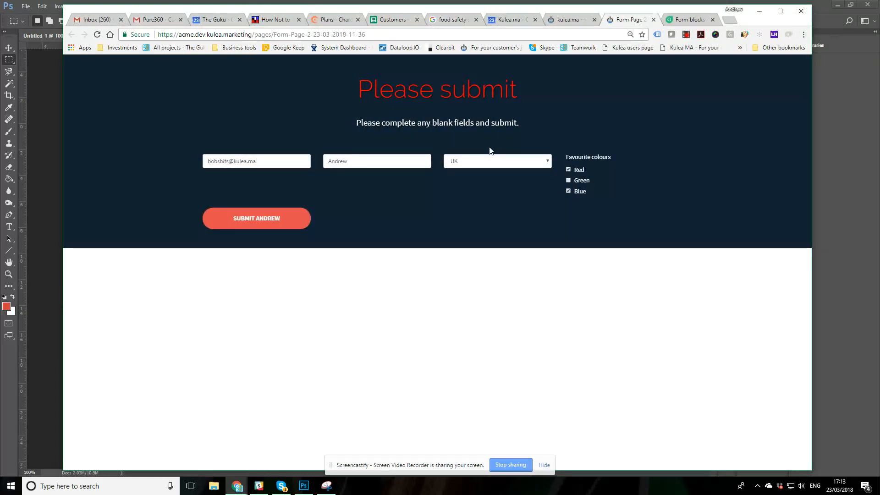